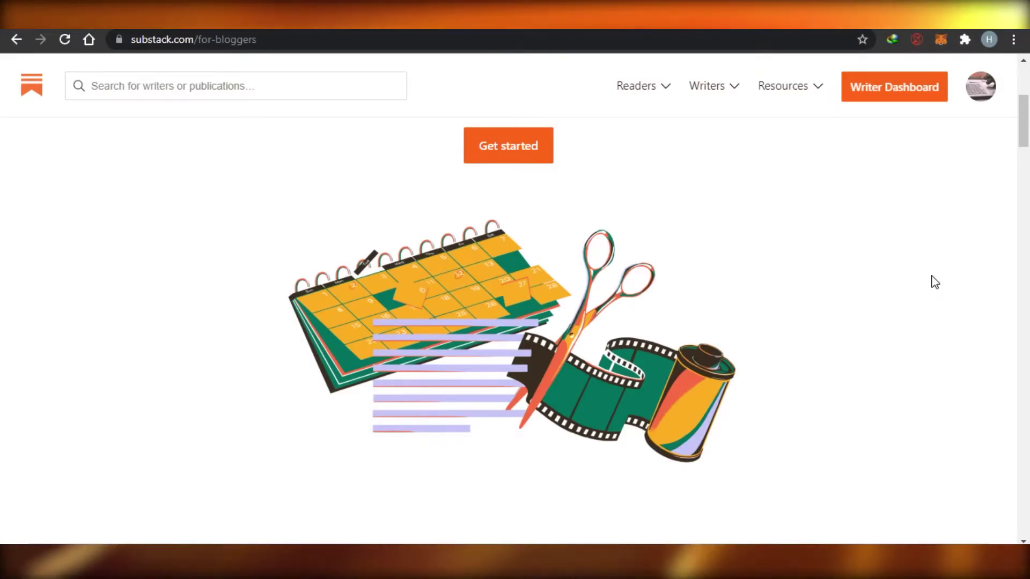
Look over the bloggers landing page and the account's profile page, including its newsletter, subscriptions and posts.
drag(1026, 141, 1026, 64)
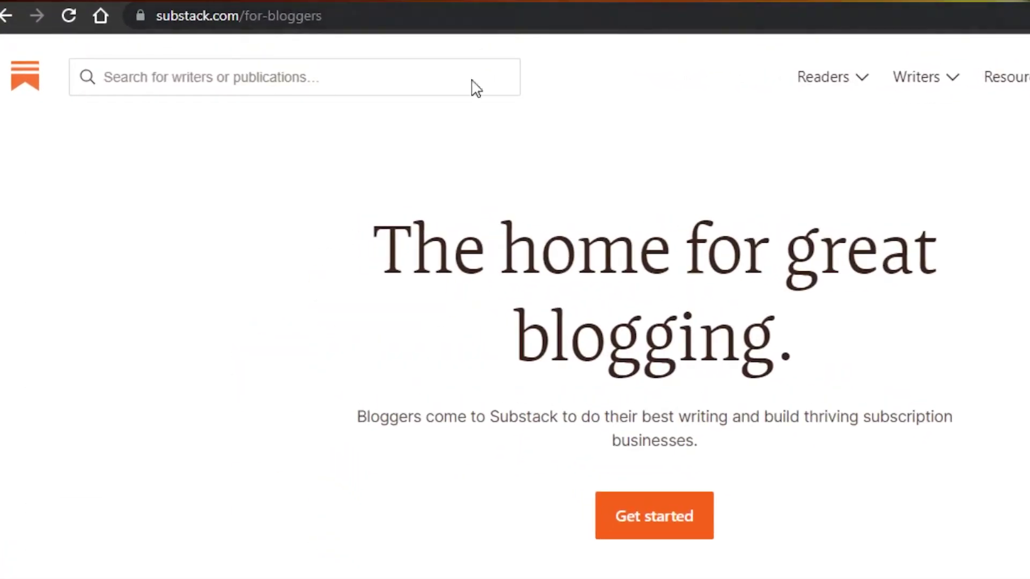
scroll(514, 290, down, 10)
scroll(515, 290, up, 10)
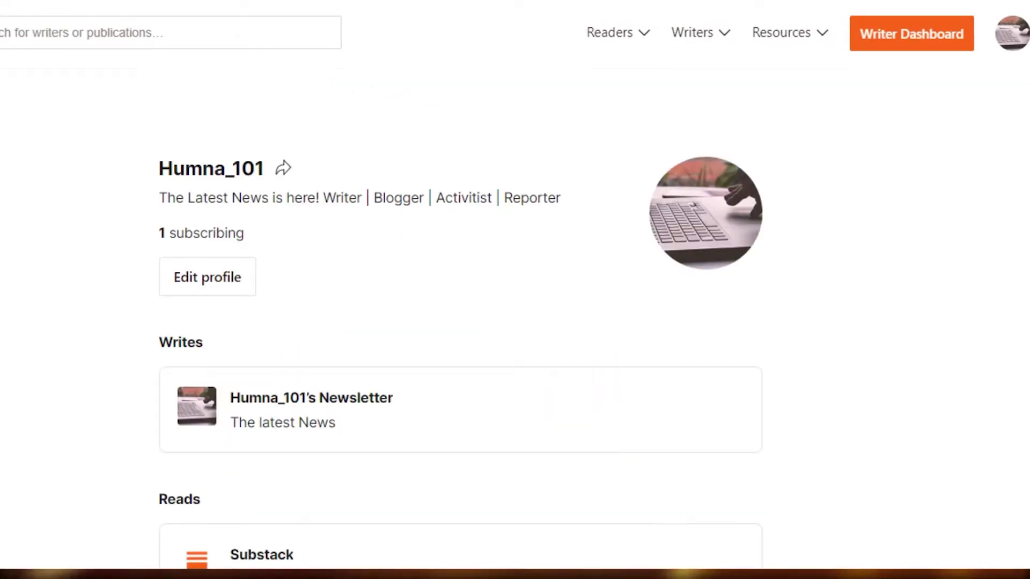
scroll(515, 290, down, 5)
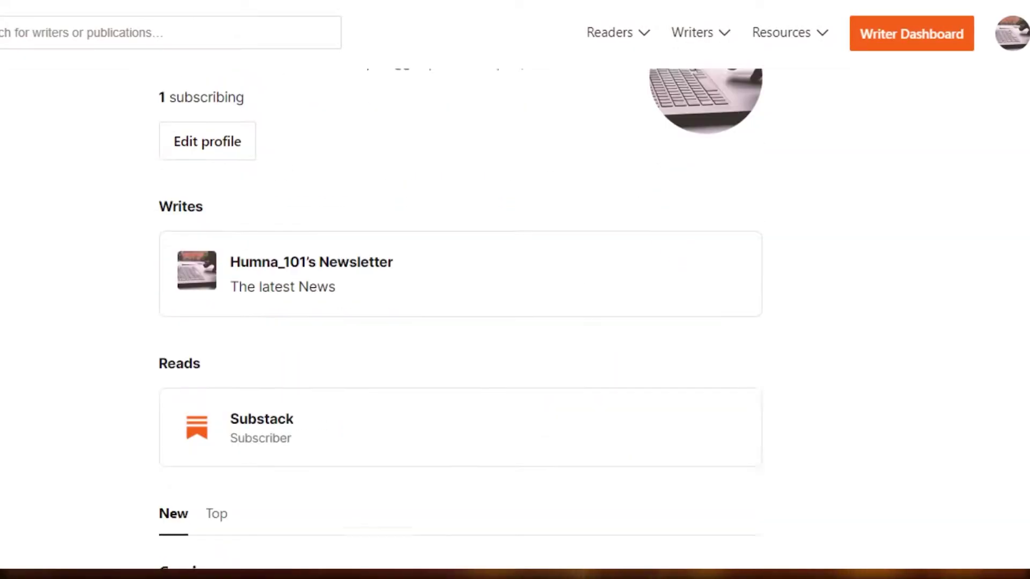
scroll(515, 290, up, 4)
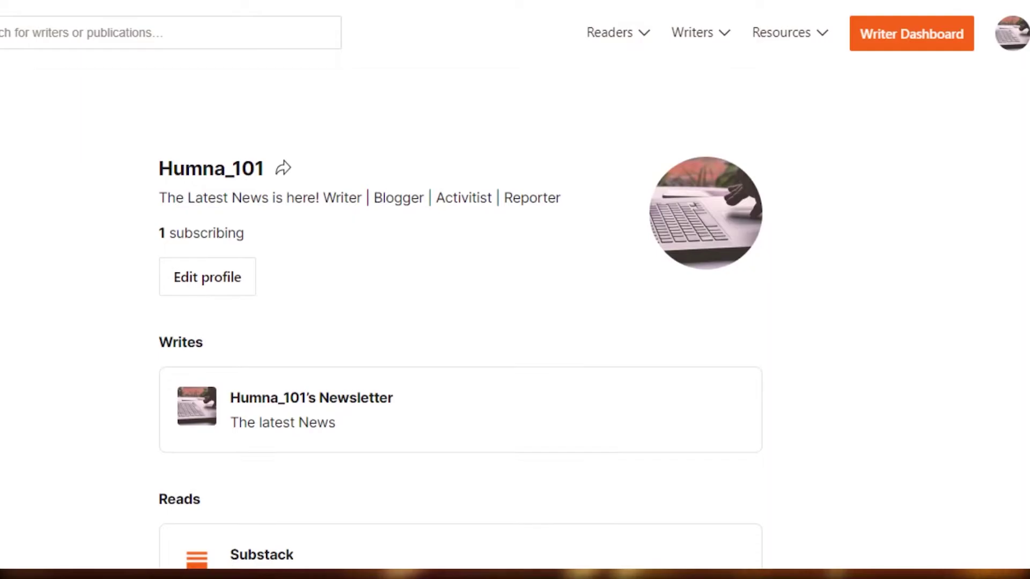
scroll(516, 290, down, 5)
scroll(514, 290, up, 5)
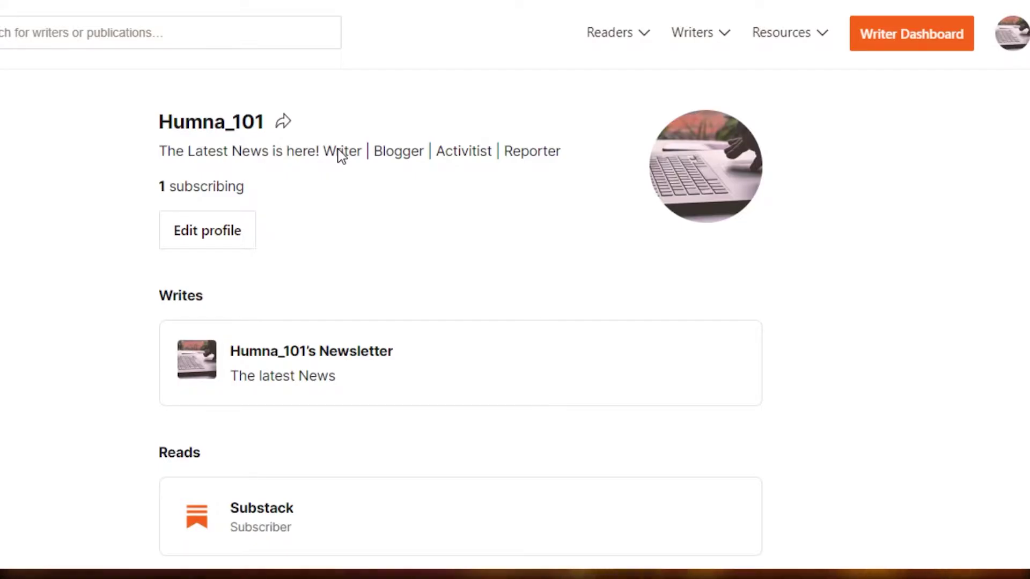
scroll(460, 322, down, 5)
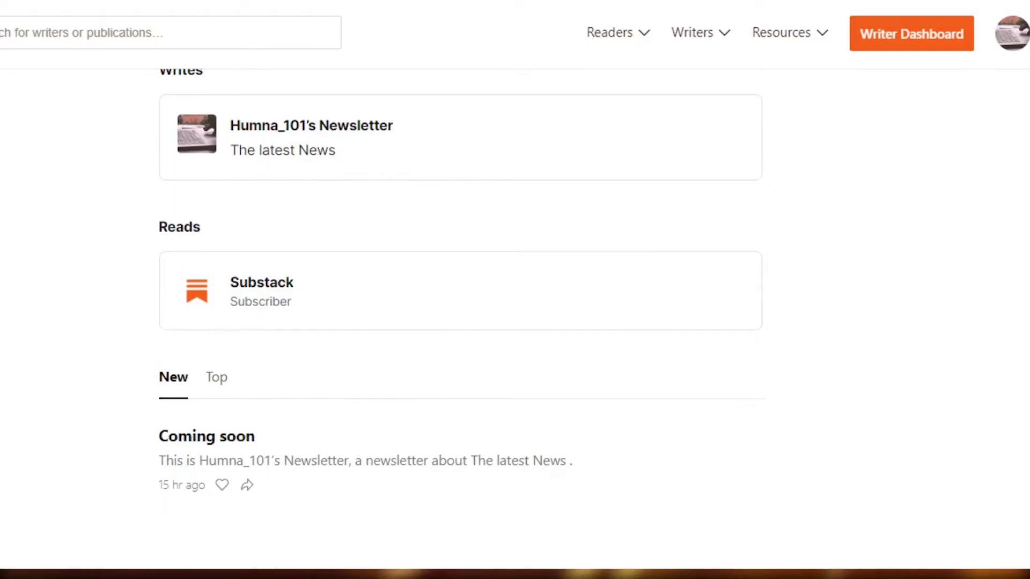
scroll(460, 321, up, 3)
scroll(460, 322, up, 3)
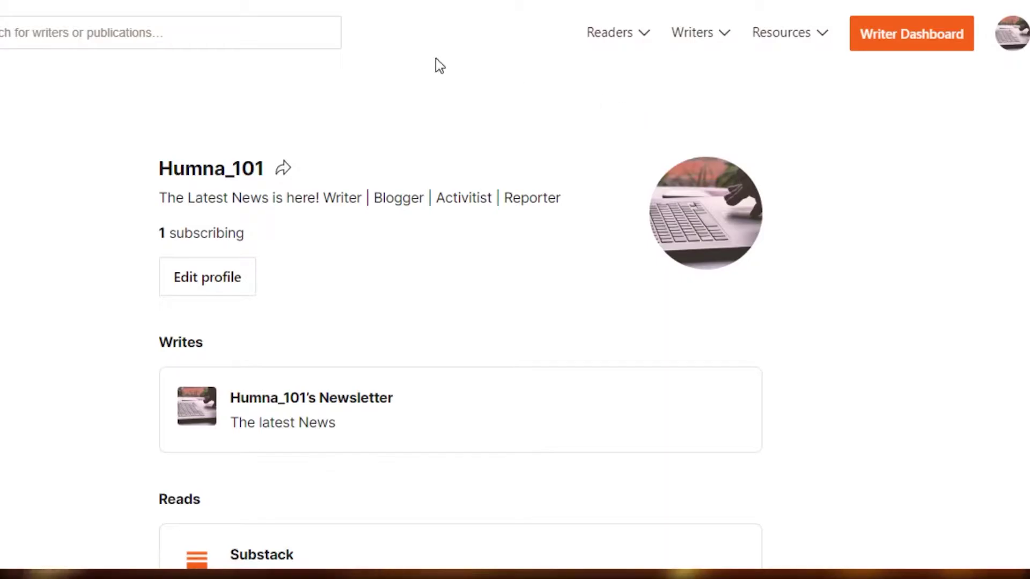
scroll(460, 323, down, 6)
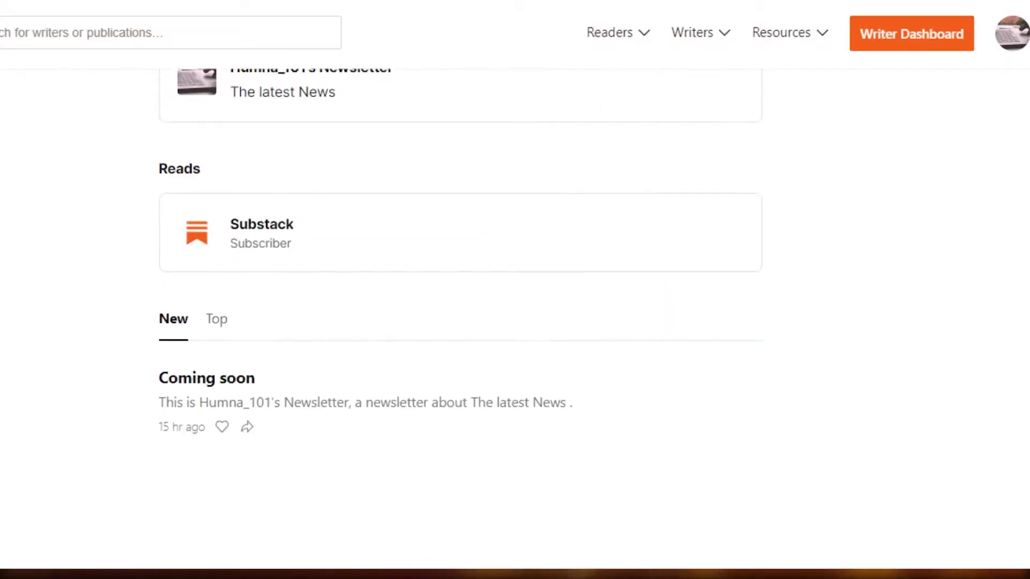
scroll(460, 322, up, 6)
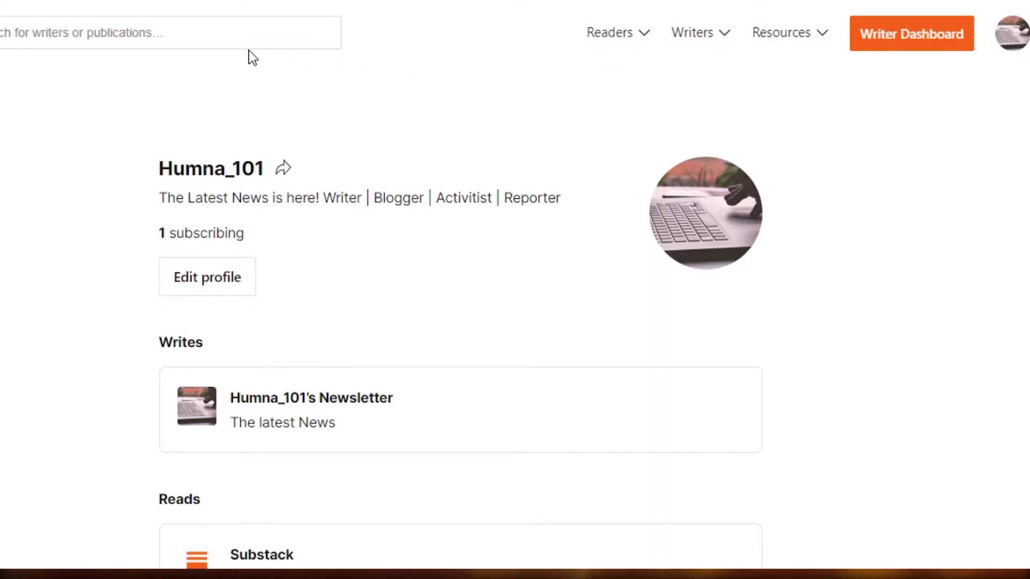
Look through the site options offered for readers, for writers and under resources.
click(631, 35)
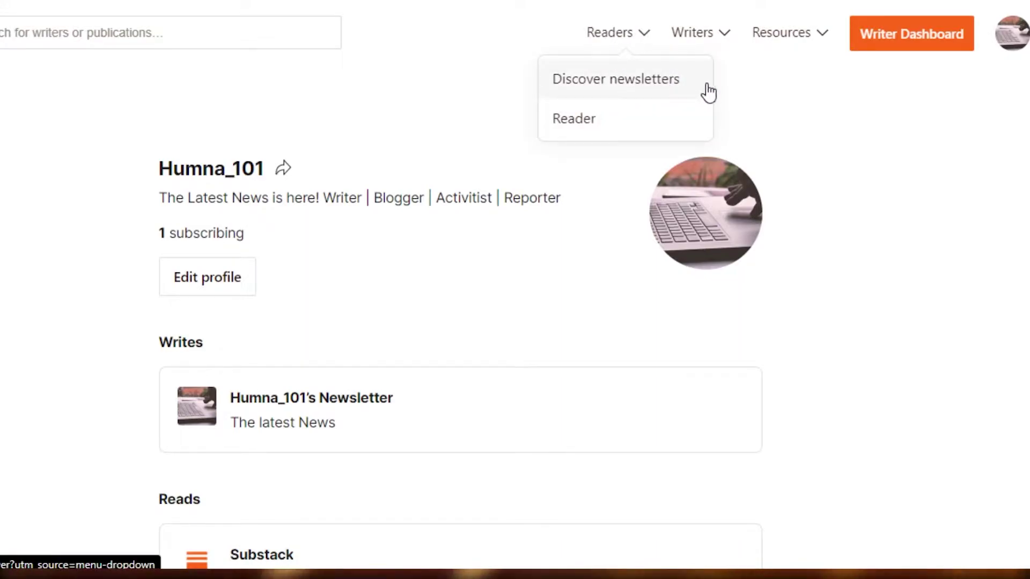
click(702, 36)
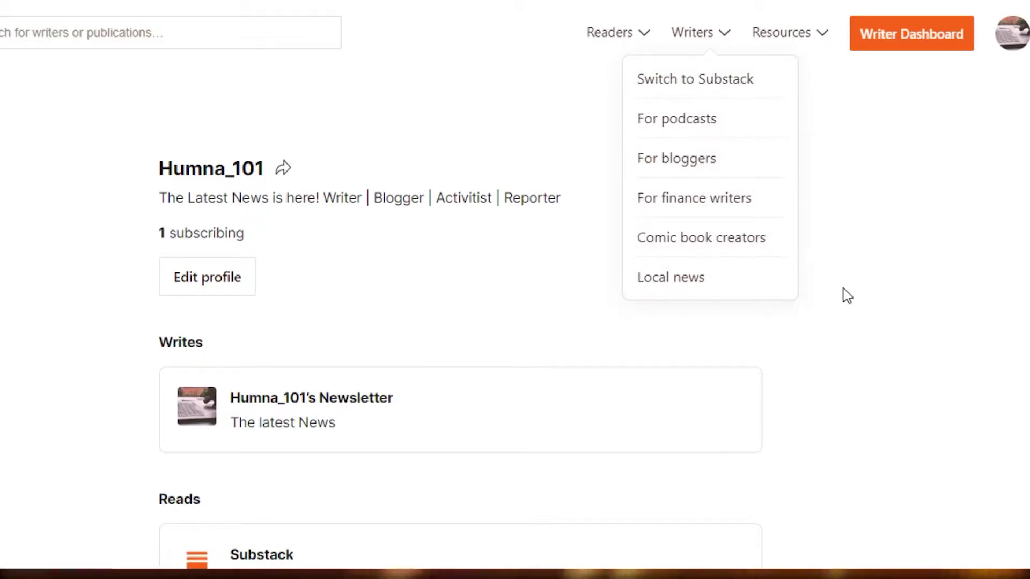
click(797, 42)
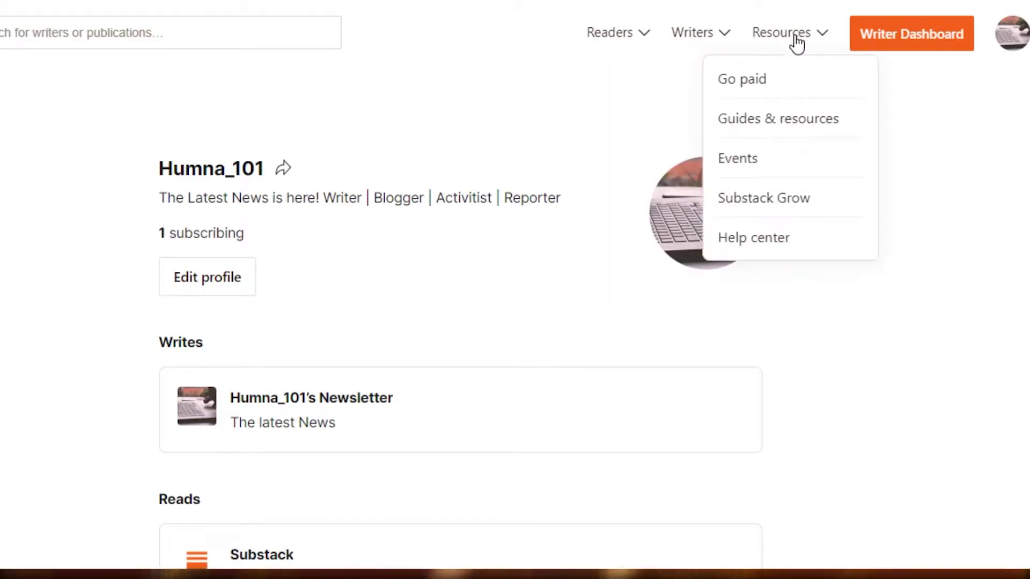
click(956, 161)
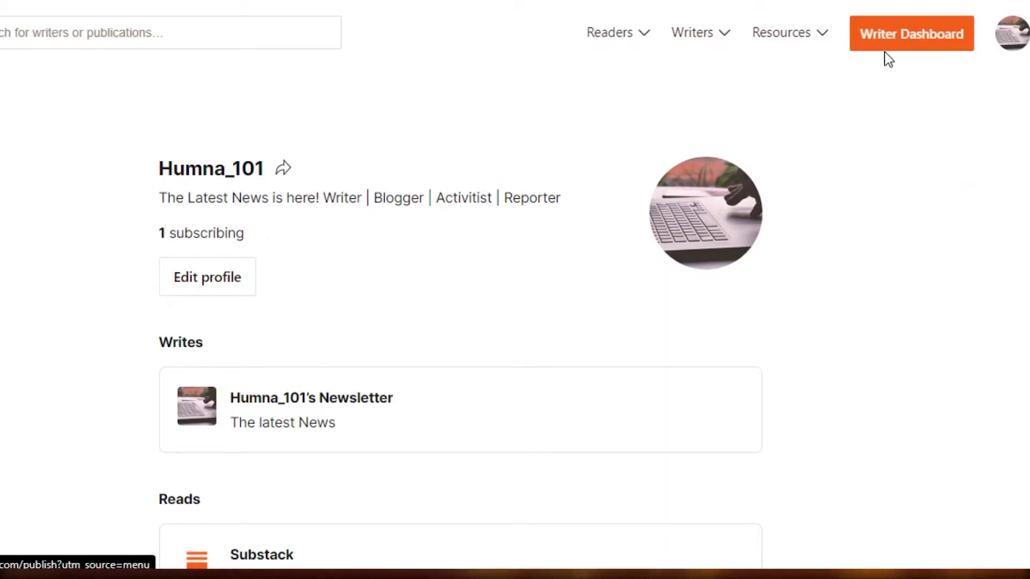
Open the writer dashboard of the newsletter and look over its posts, drafts and creation options.
click(904, 48)
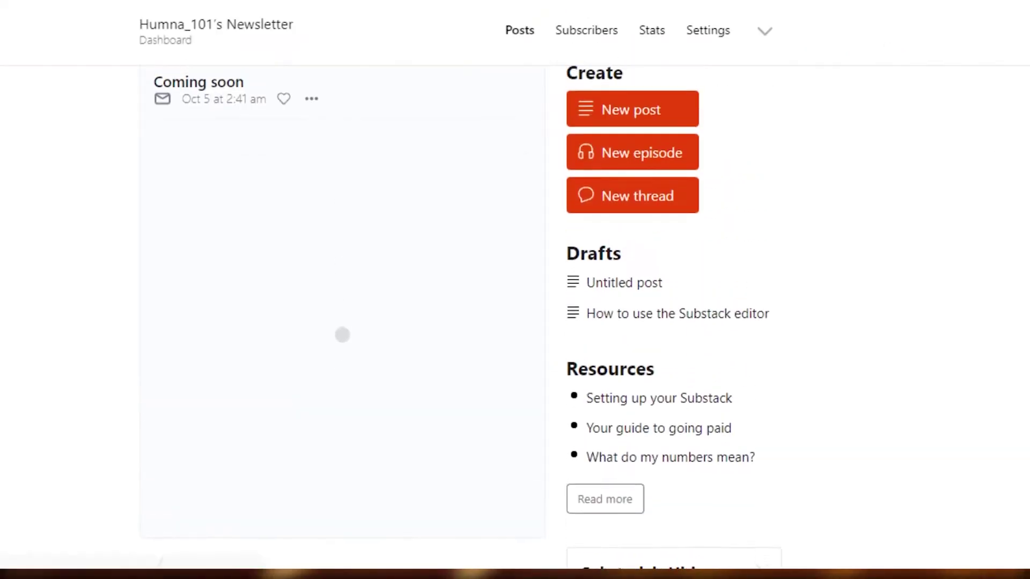
scroll(515, 322, down, 4)
scroll(515, 322, up, 4)
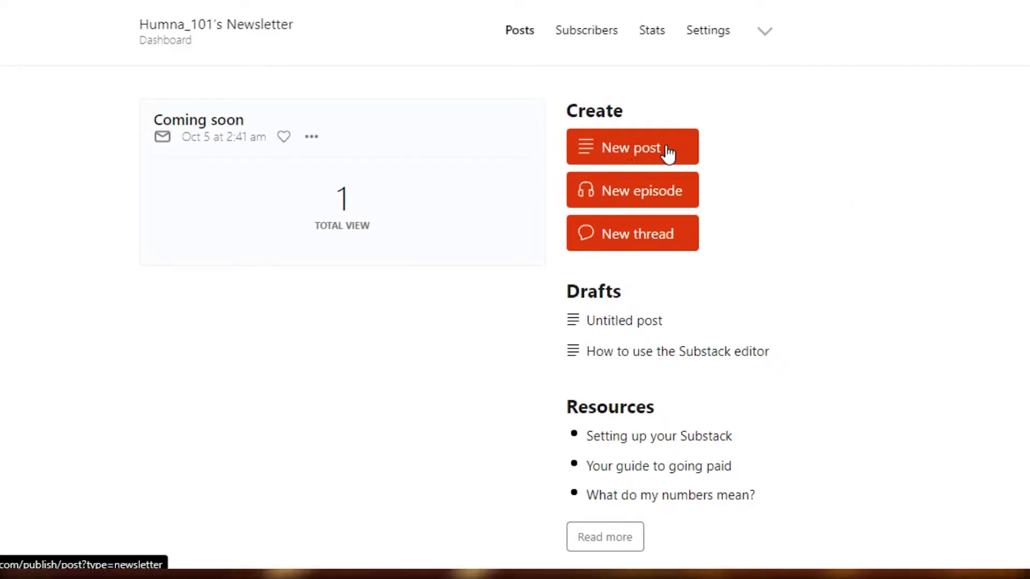
Start a new newsletter post and look over the editor's title, subtitle, author and body formatting options.
click(643, 152)
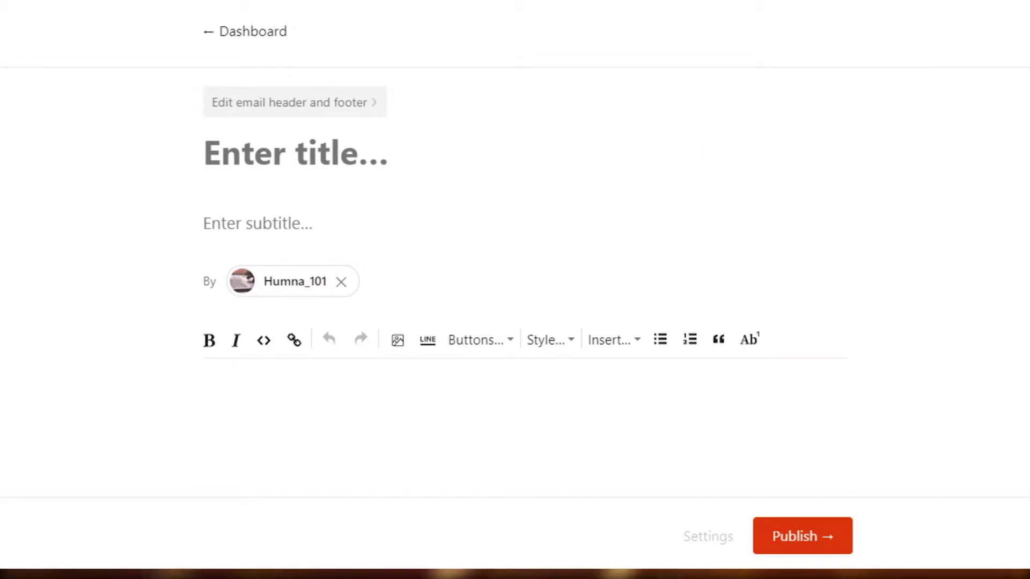
scroll(514, 267, down, 3)
scroll(515, 267, up, 3)
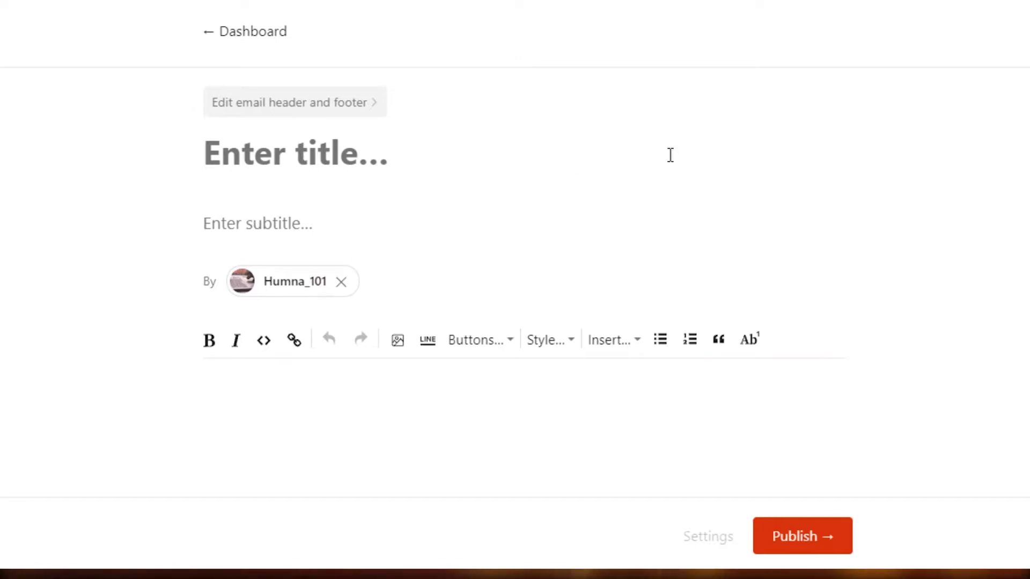
scroll(515, 268, down, 3)
scroll(515, 268, up, 3)
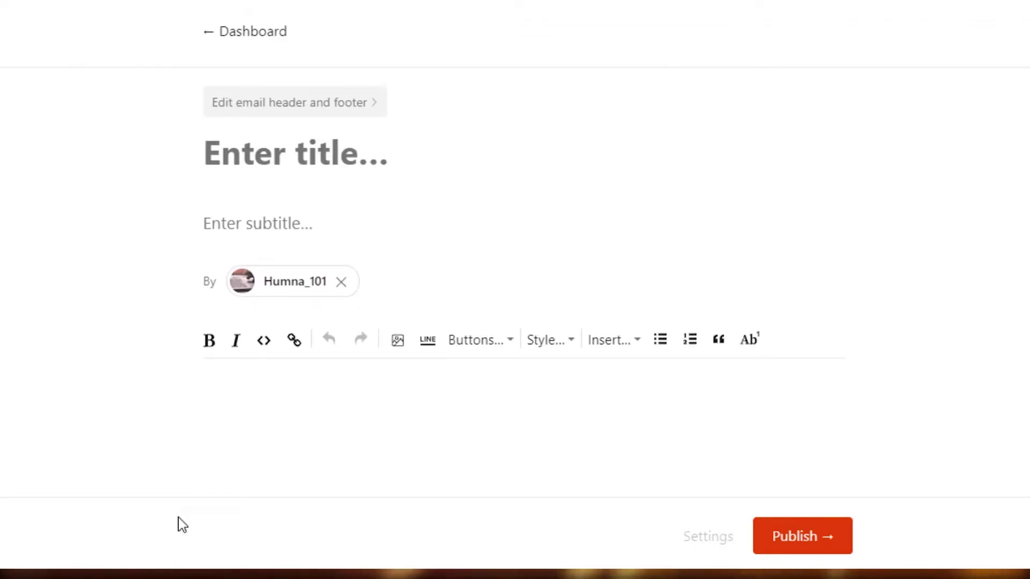
scroll(581, 194, down, 3)
scroll(582, 194, up, 2)
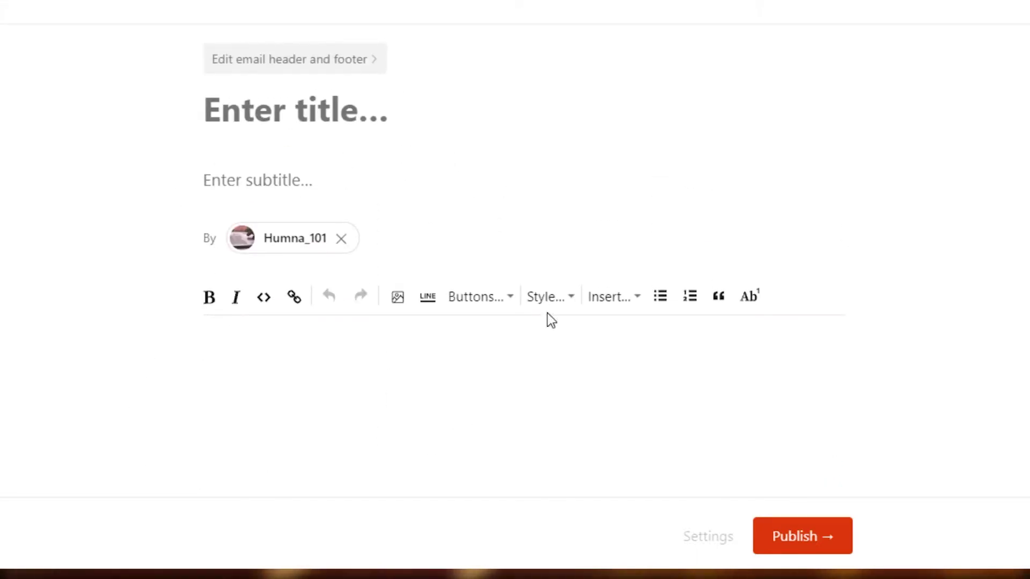
click(428, 418)
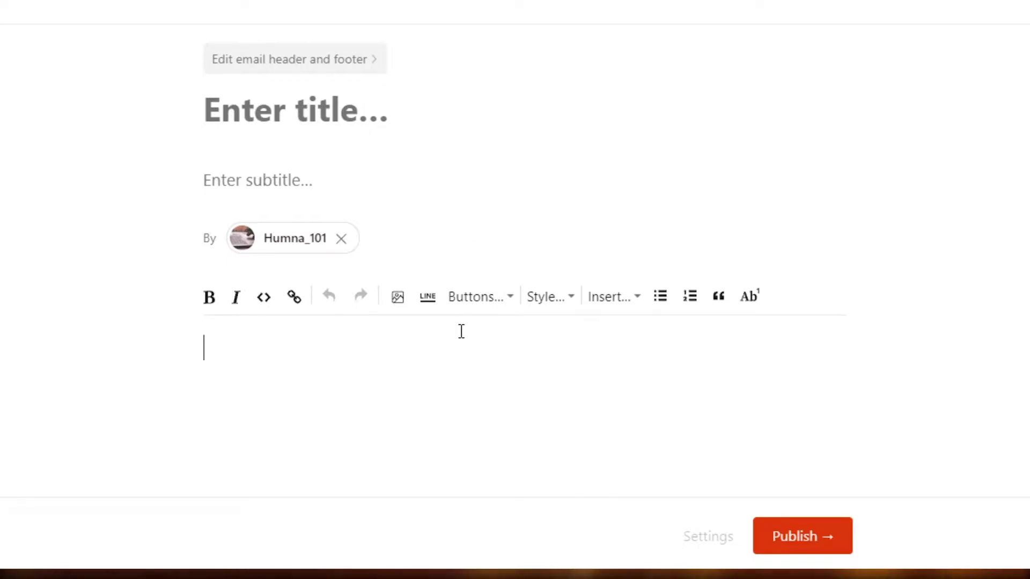
scroll(772, 97, up, 2)
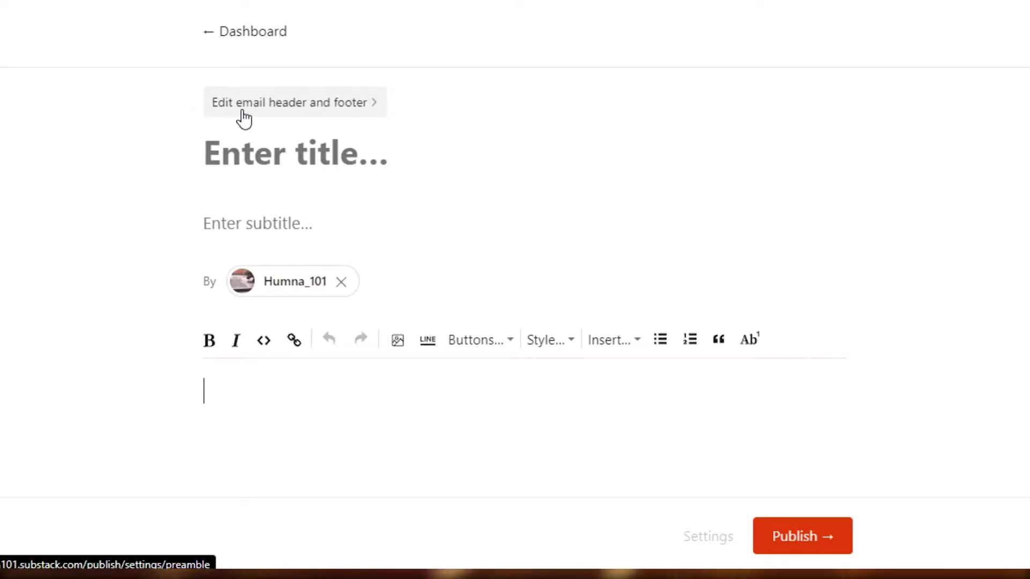
Open the email header and footer settings from the new post and review the banner image and message sections.
click(357, 113)
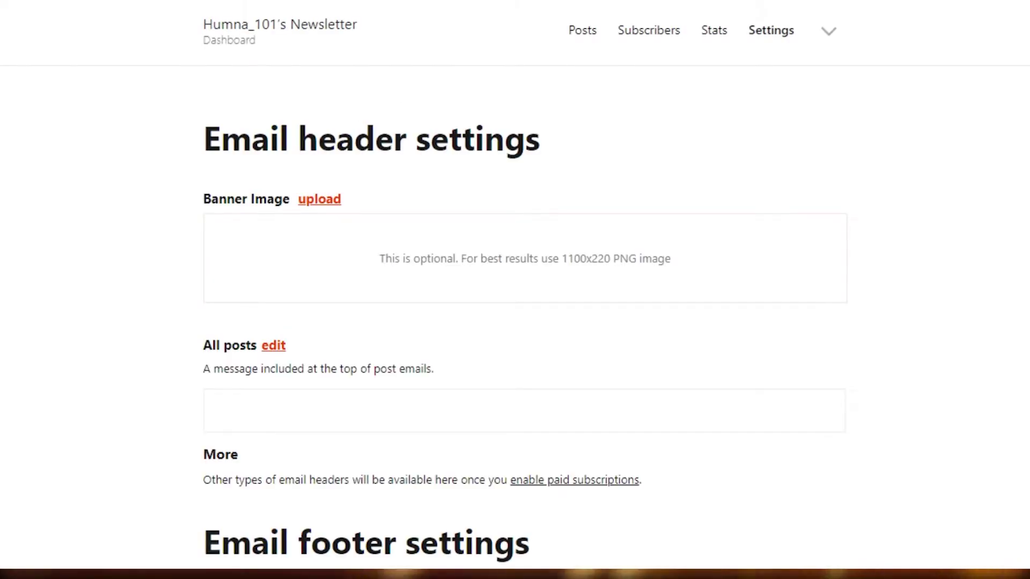
scroll(359, 113, down, 5)
scroll(515, 289, down, 2)
scroll(515, 290, up, 8)
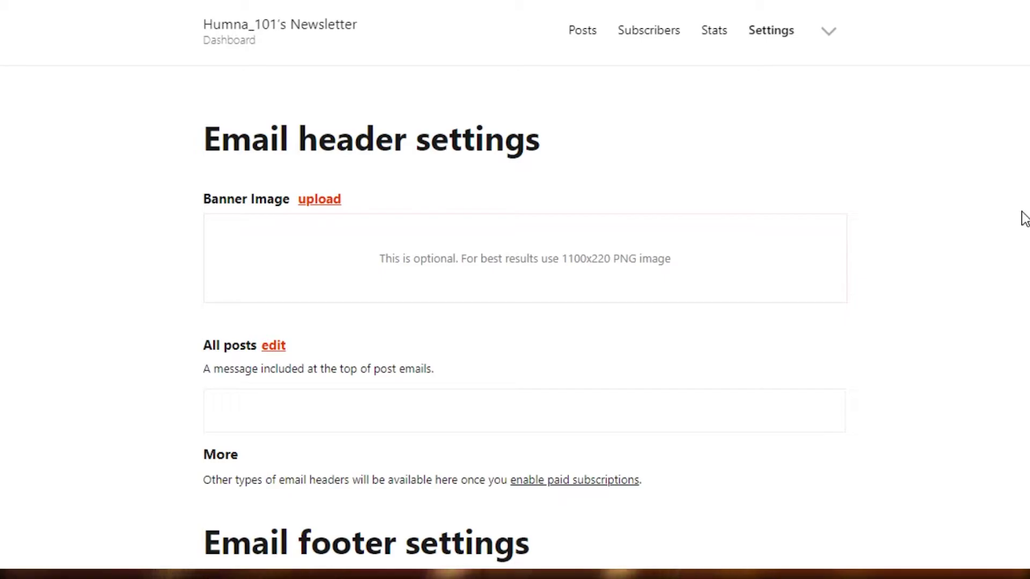
scroll(529, 262, down, 2)
scroll(528, 262, up, 1)
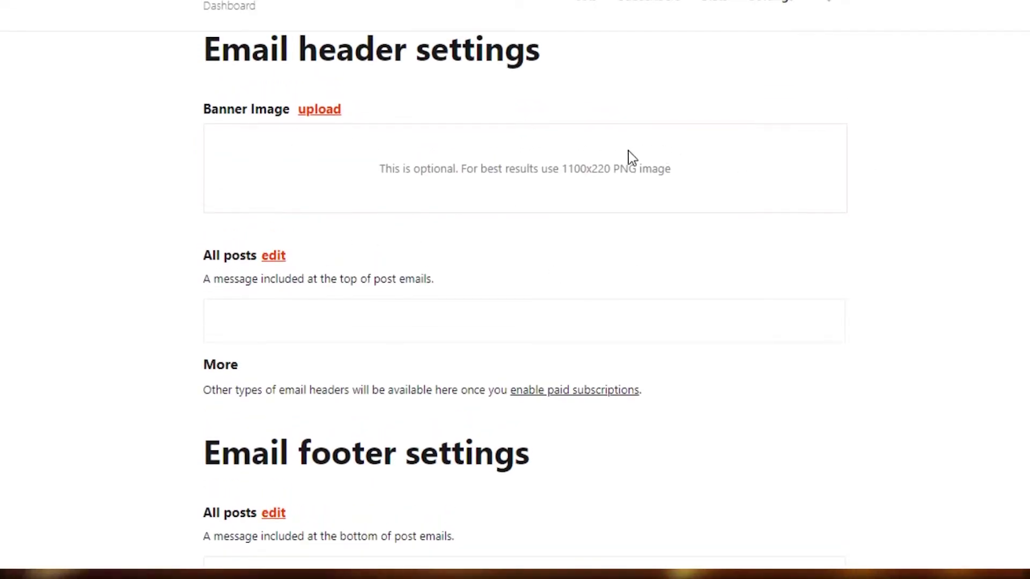
scroll(629, 150, down, 2)
scroll(848, 87, up, 3)
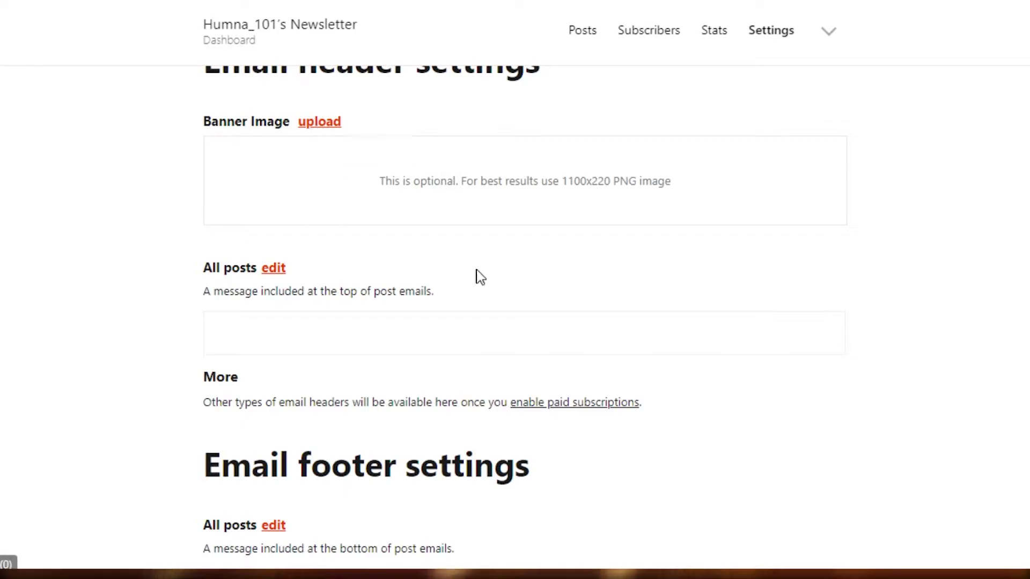
Set the header message for all post emails to "Respected Sir/Madam" and save it.
scroll(444, 139, down, 2)
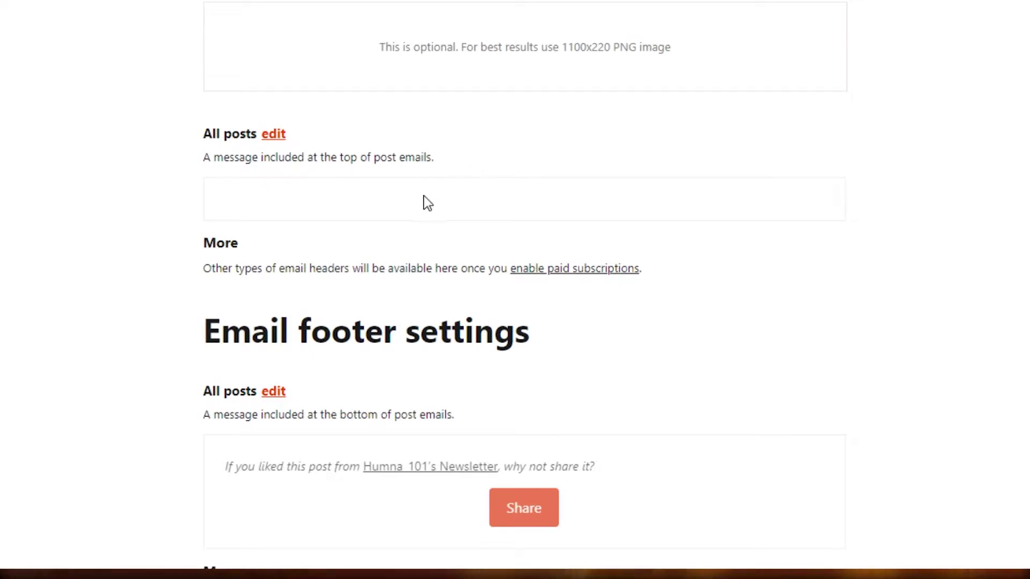
click(273, 136)
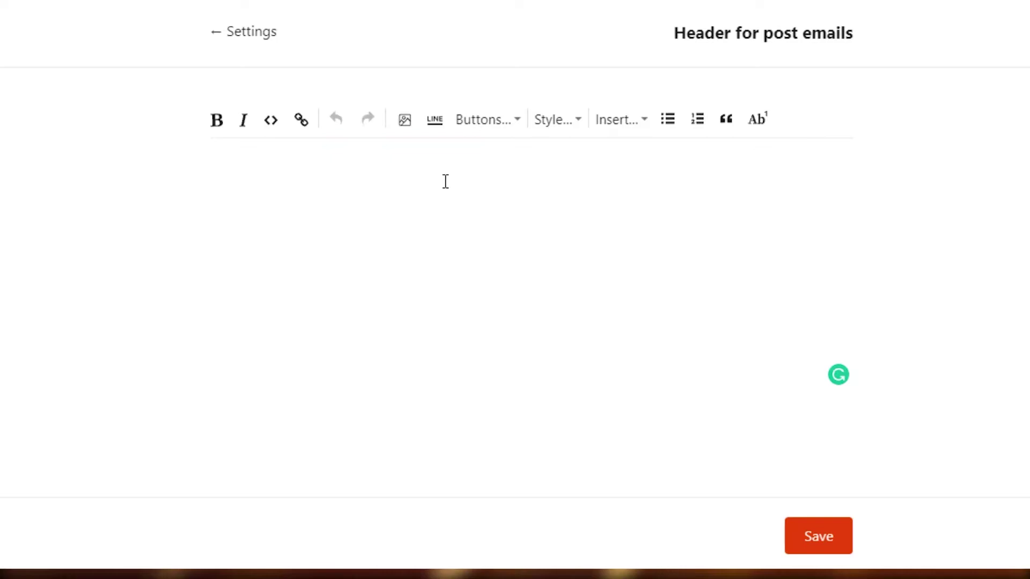
text(RespectedSir/Madam)
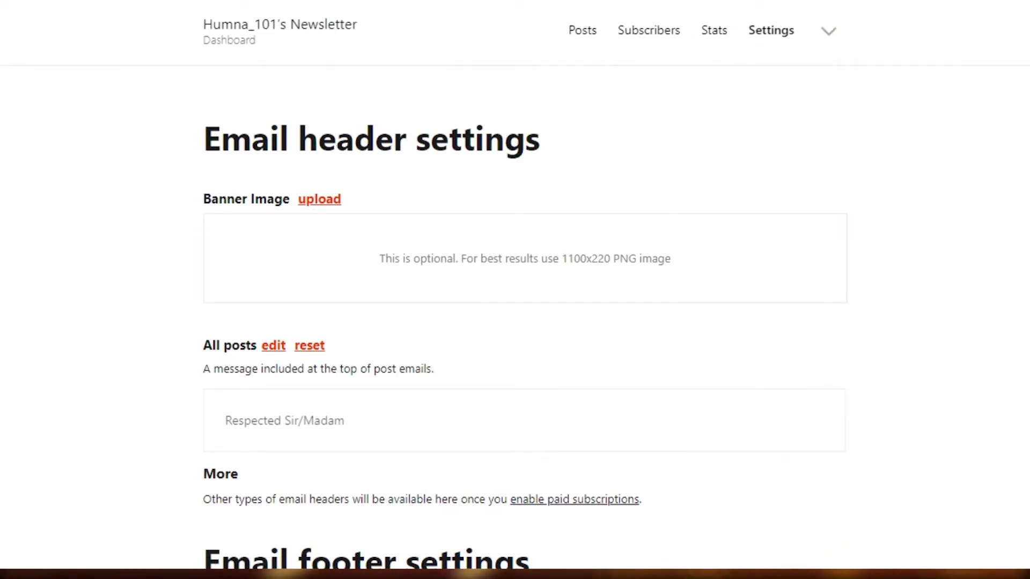
Open the footer message for all post emails, save it with its existing share text, and review the header and footer settings.
scroll(913, 291, down, 6)
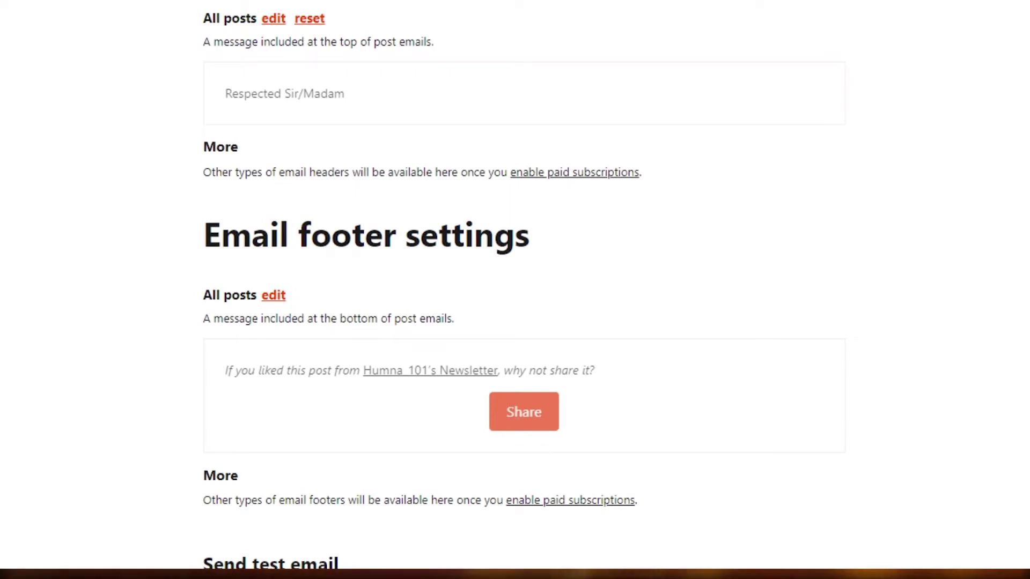
scroll(444, 330, down, 2)
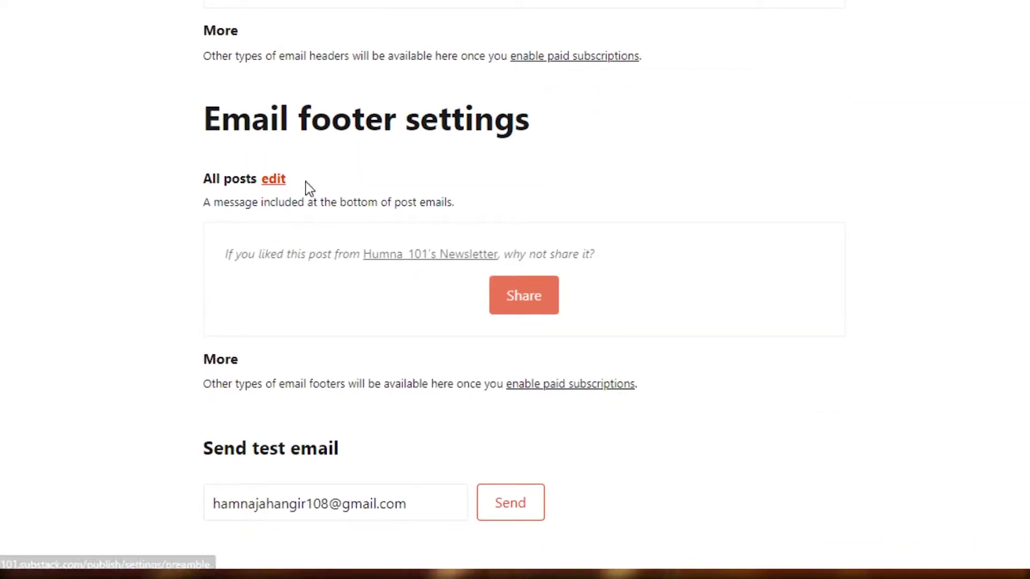
click(274, 179)
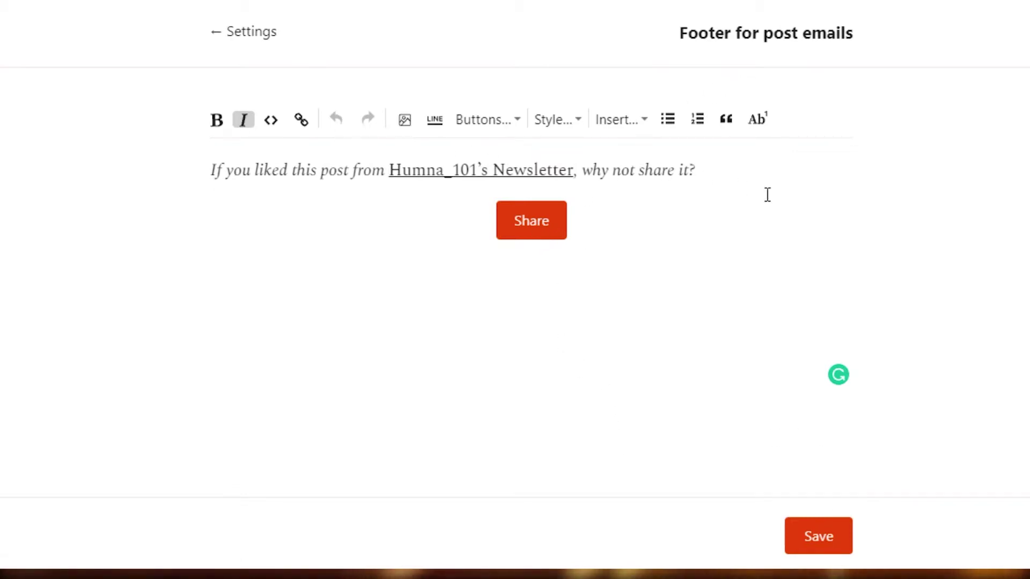
click(810, 535)
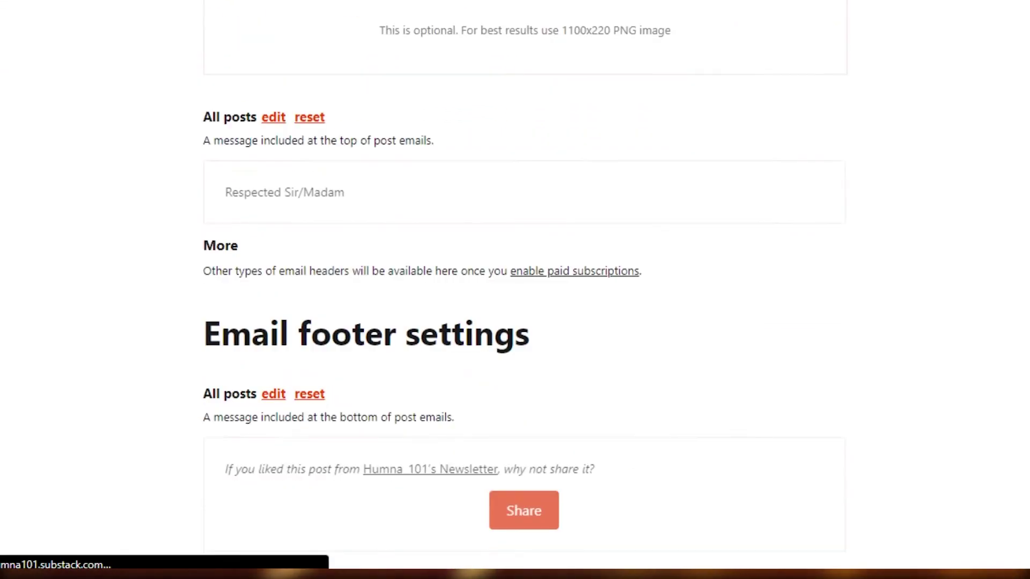
scroll(545, 289, down, 3)
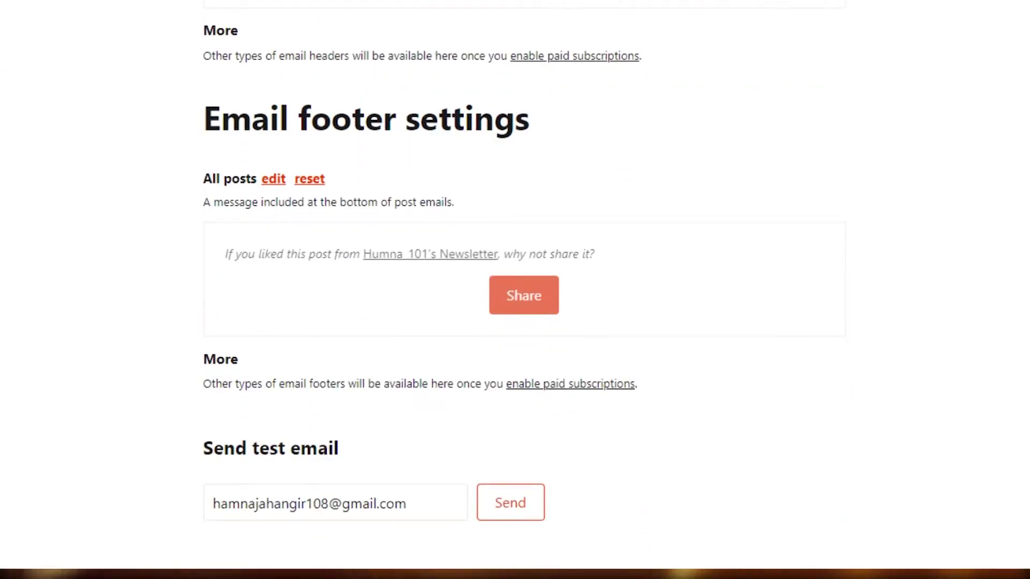
scroll(515, 290, up, 8)
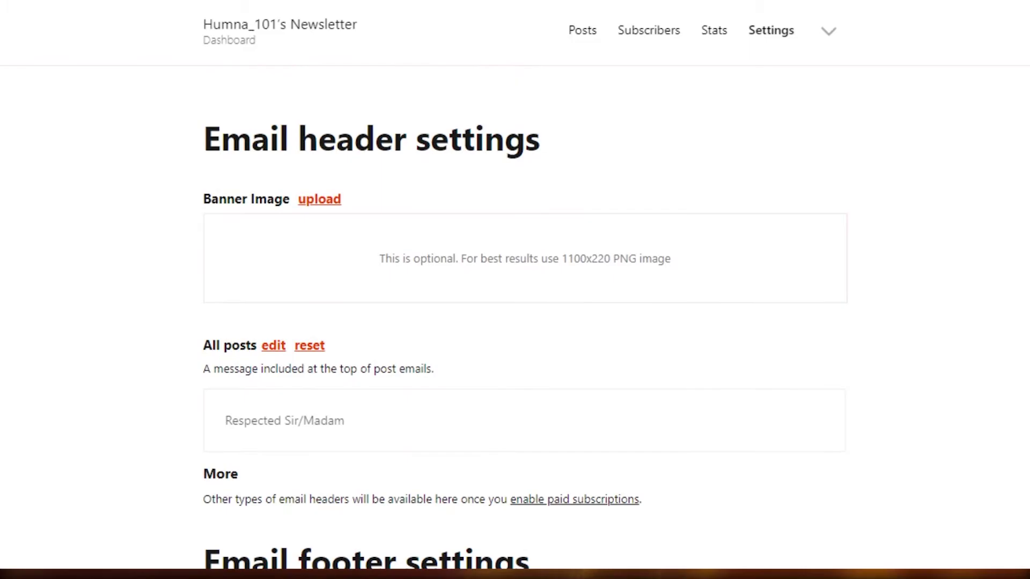
scroll(514, 290, down, 8)
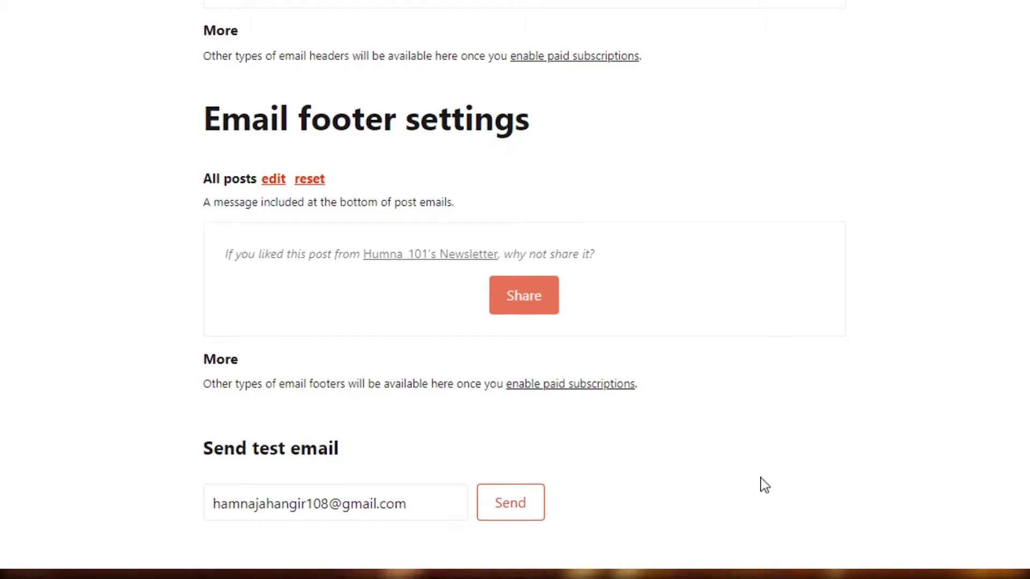
Return to the new post's editor and enter "BIG NEWS" as the post title.
scroll(515, 290, up, 8)
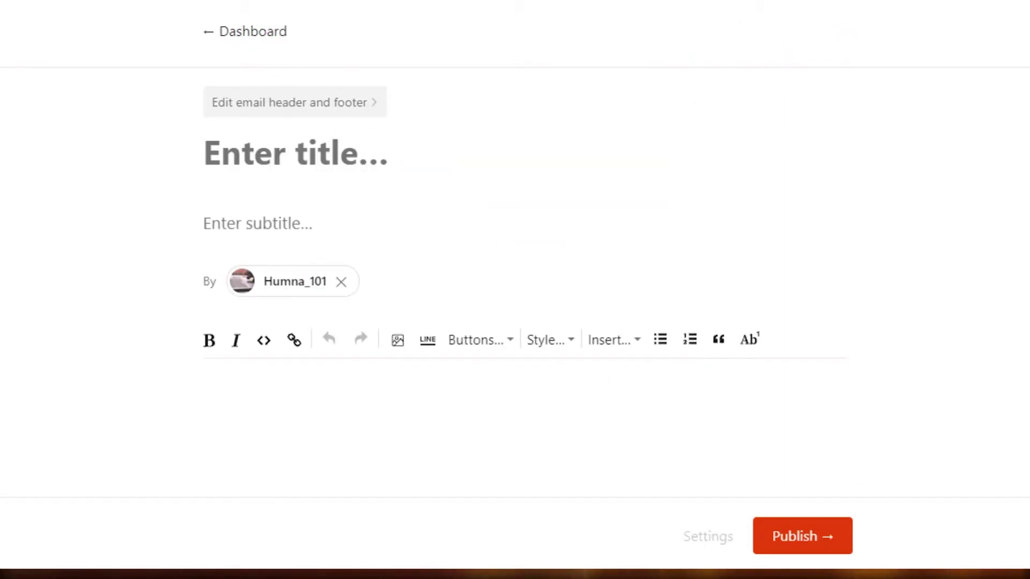
scroll(515, 322, down, 3)
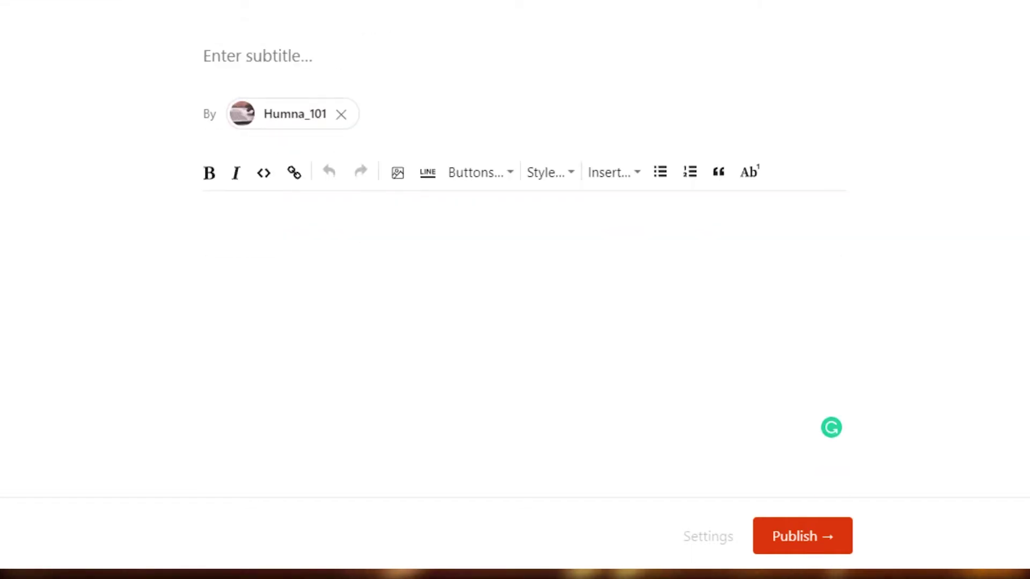
scroll(515, 321, up, 3)
scroll(516, 322, down, 3)
scroll(516, 321, up, 3)
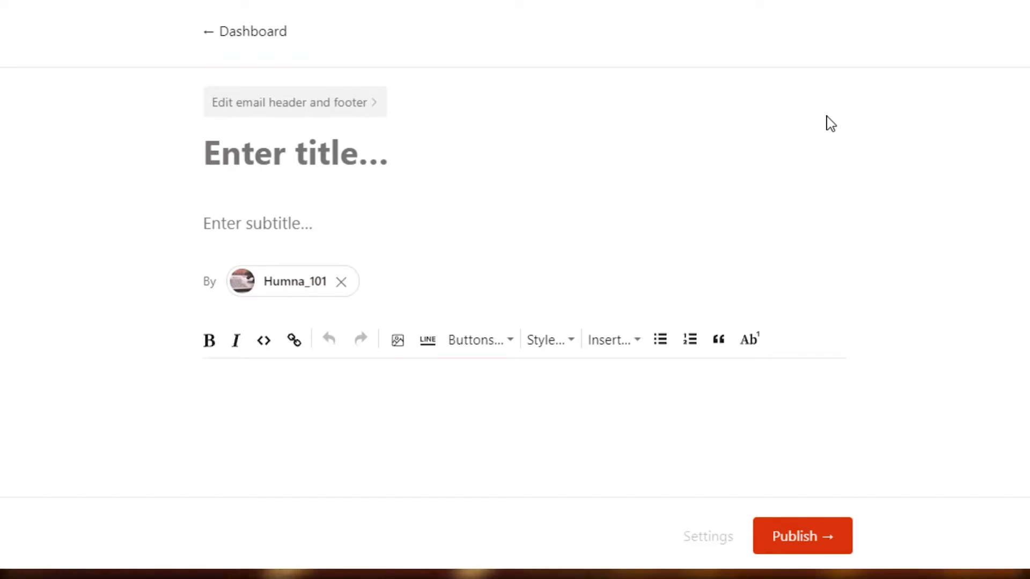
click(354, 163)
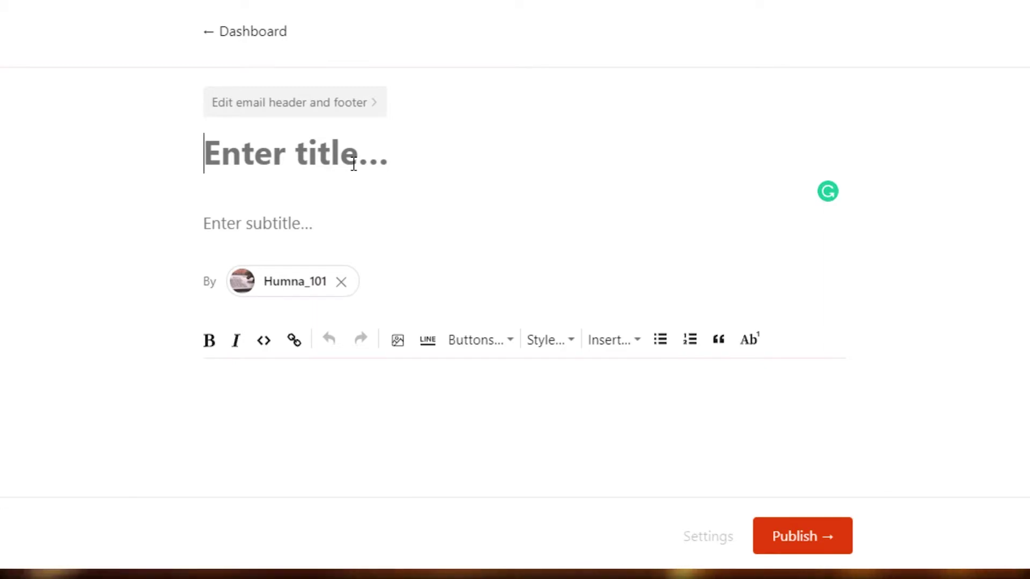
text(BIG NEWS)
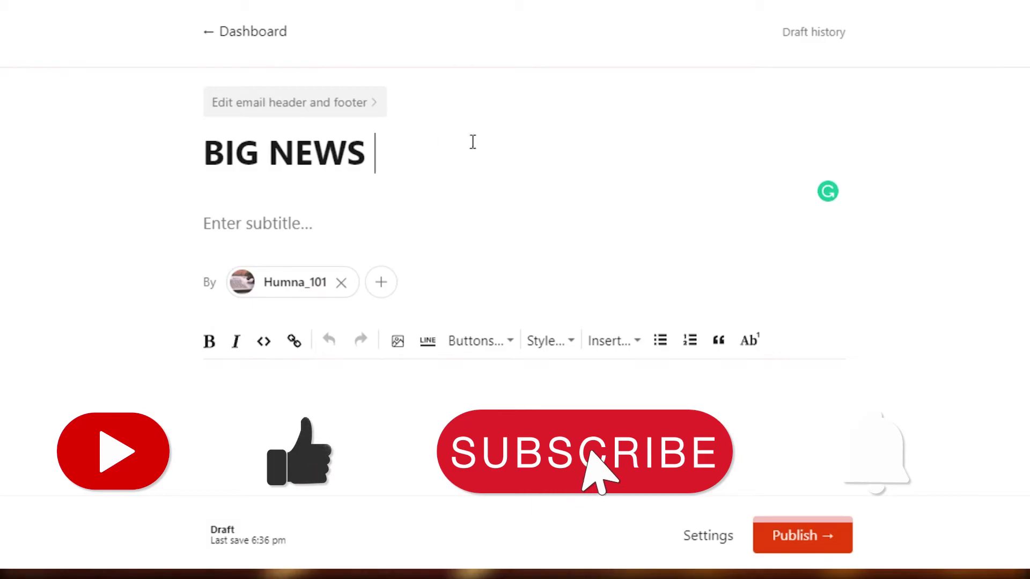
Enter "Here is the news for you" as the post's subtitle.
scroll(515, 215, down, 3)
scroll(514, 215, up, 3)
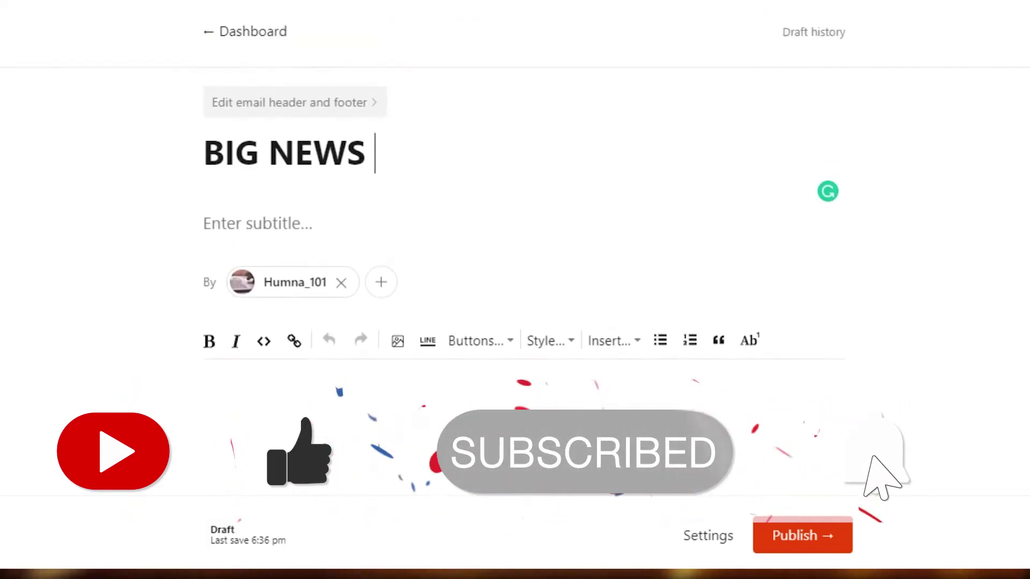
scroll(515, 215, down, 3)
scroll(515, 290, up, 3)
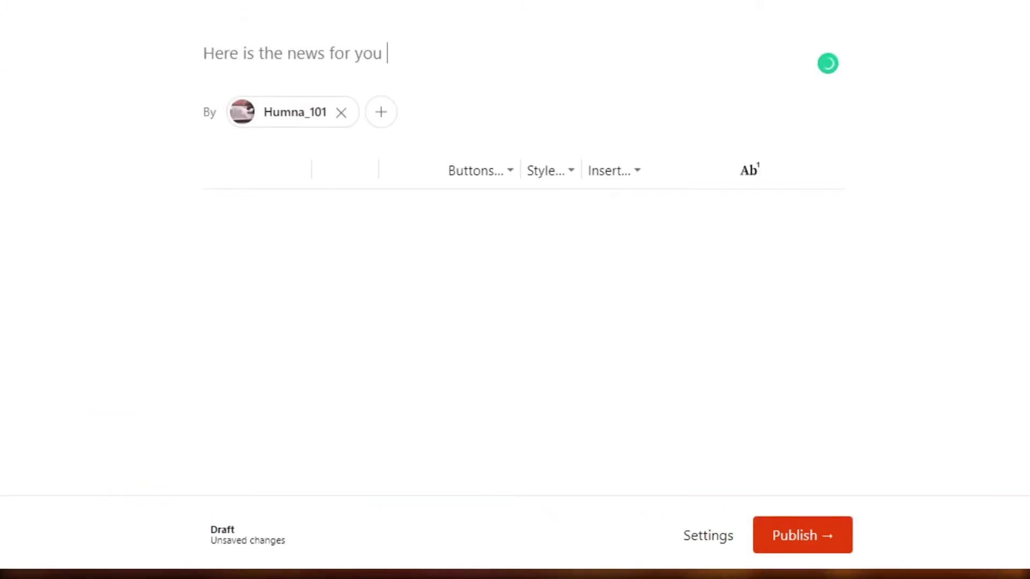
scroll(264, 123, up, 3)
scroll(263, 123, down, 1)
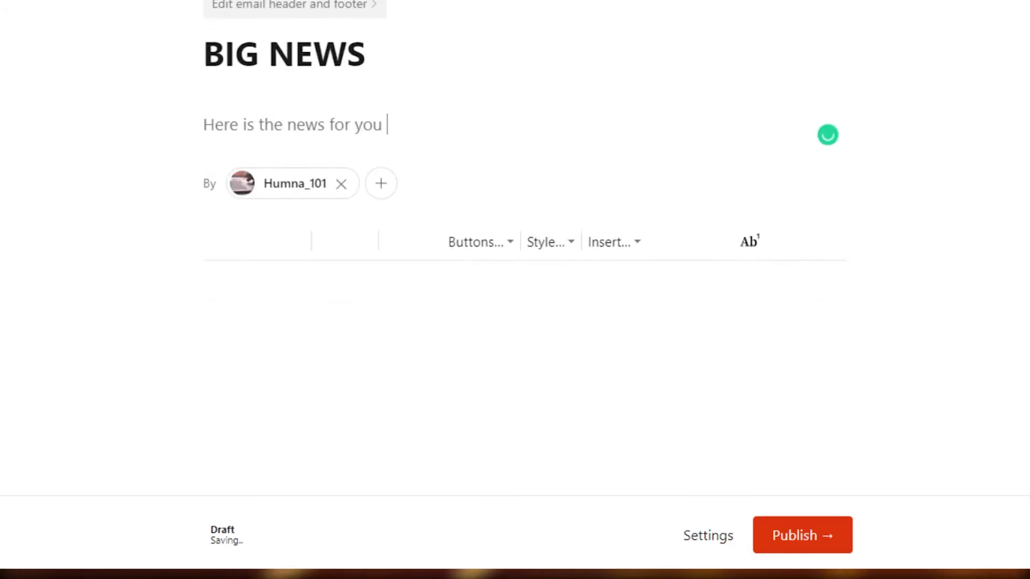
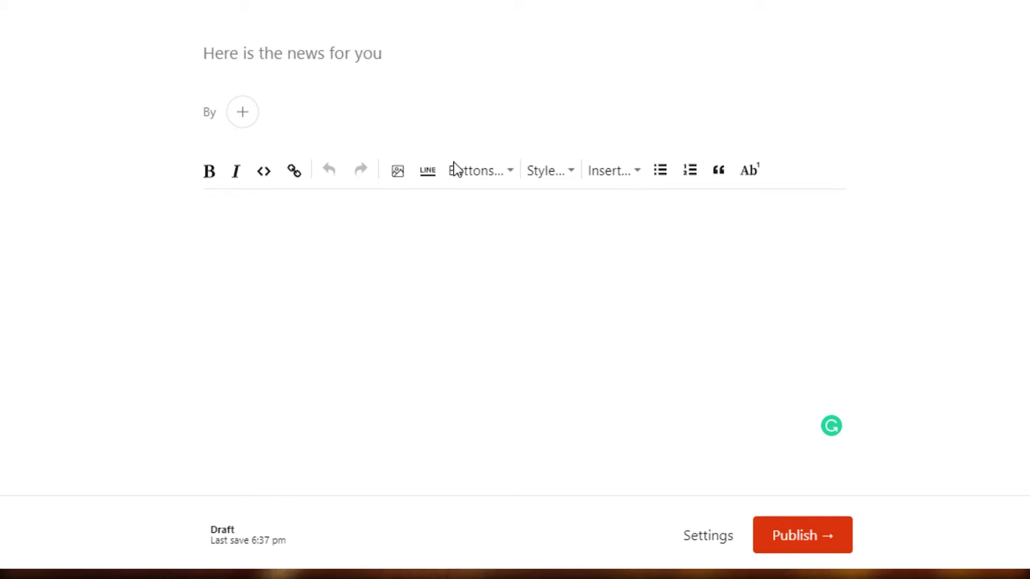
Insert the circuit board picture from the computer's pictures folder into the post body.
click(511, 172)
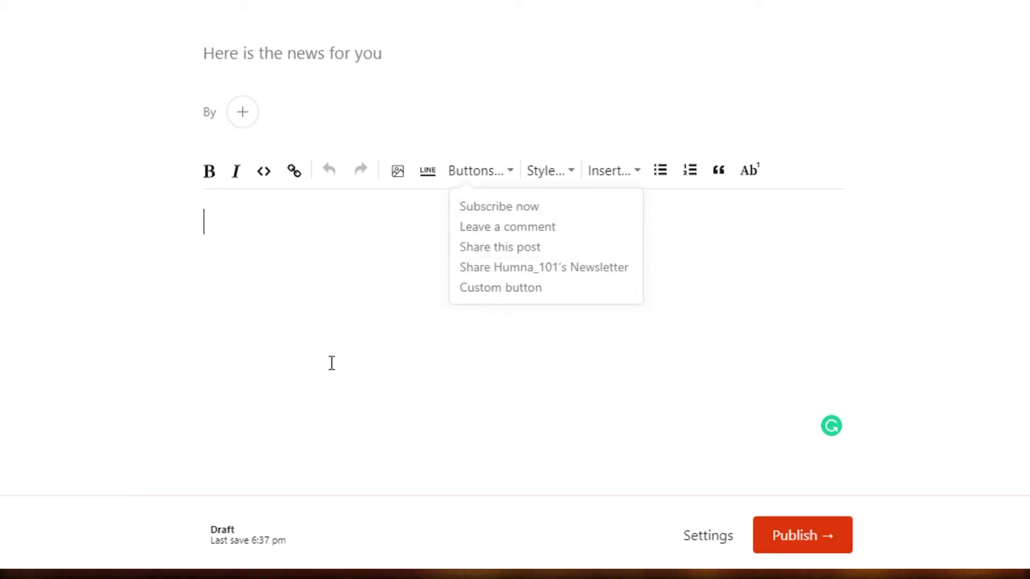
click(397, 172)
click(397, 172)
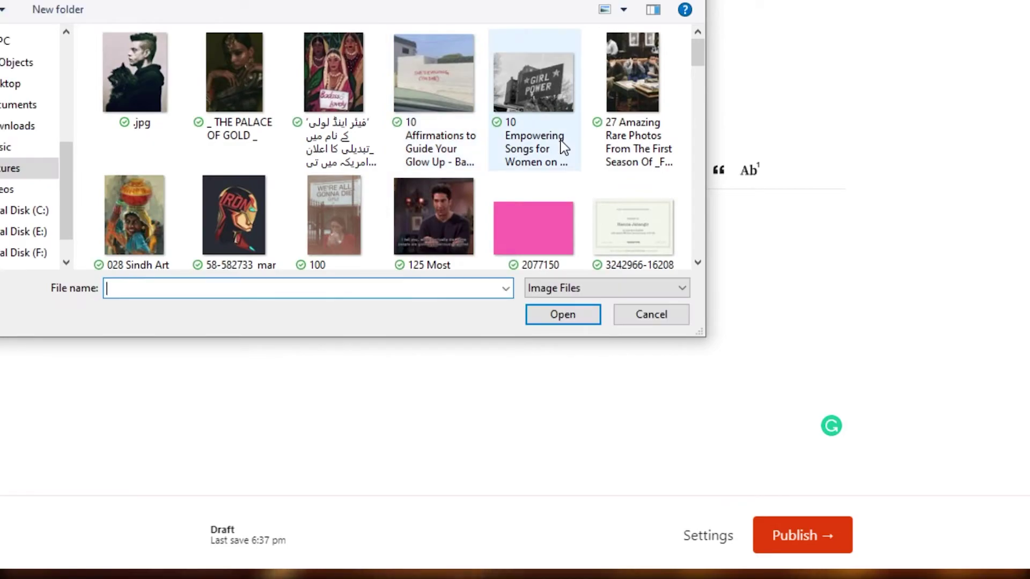
drag(700, 59, 707, 155)
double_click(234, 252)
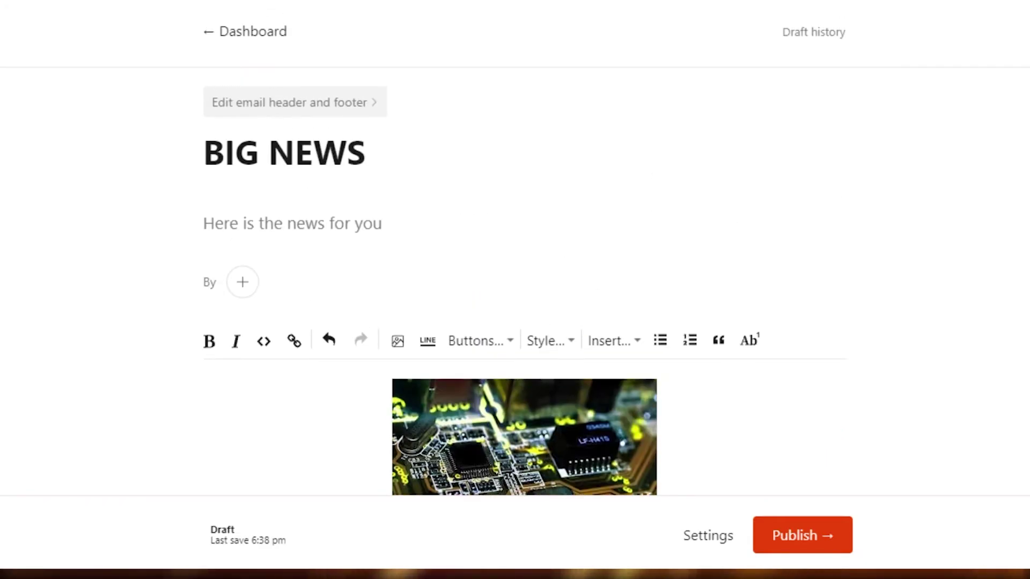
Write "Add my newsletter here!" in the post body, applying the suggested removal of the space before the exclamation mark.
click(265, 410)
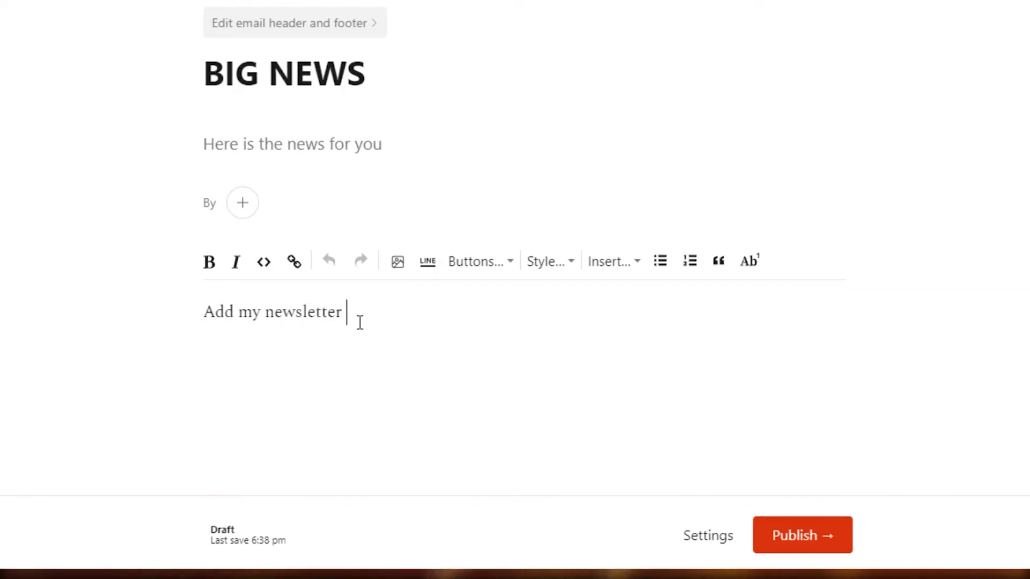
text(here )
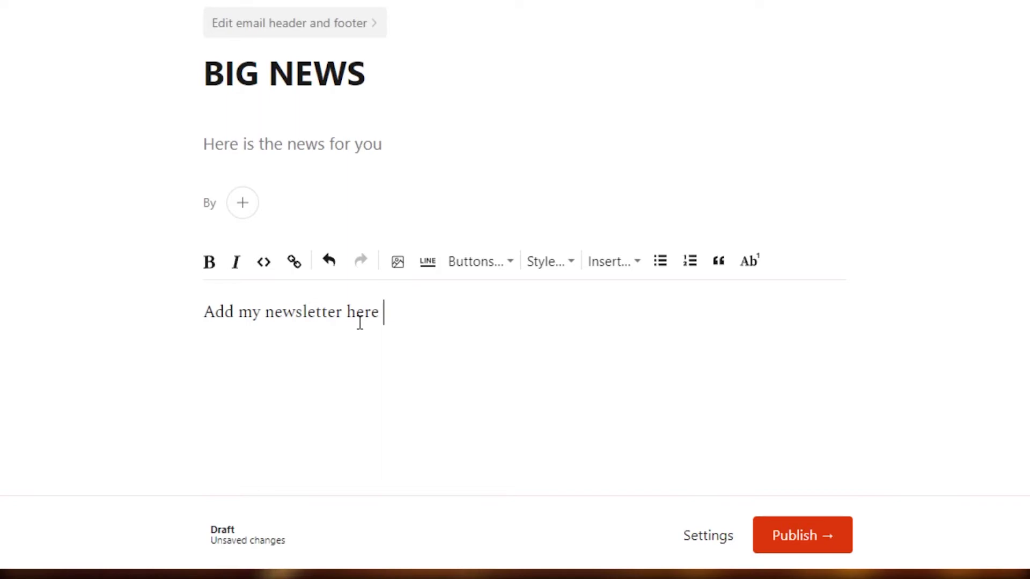
text(!)
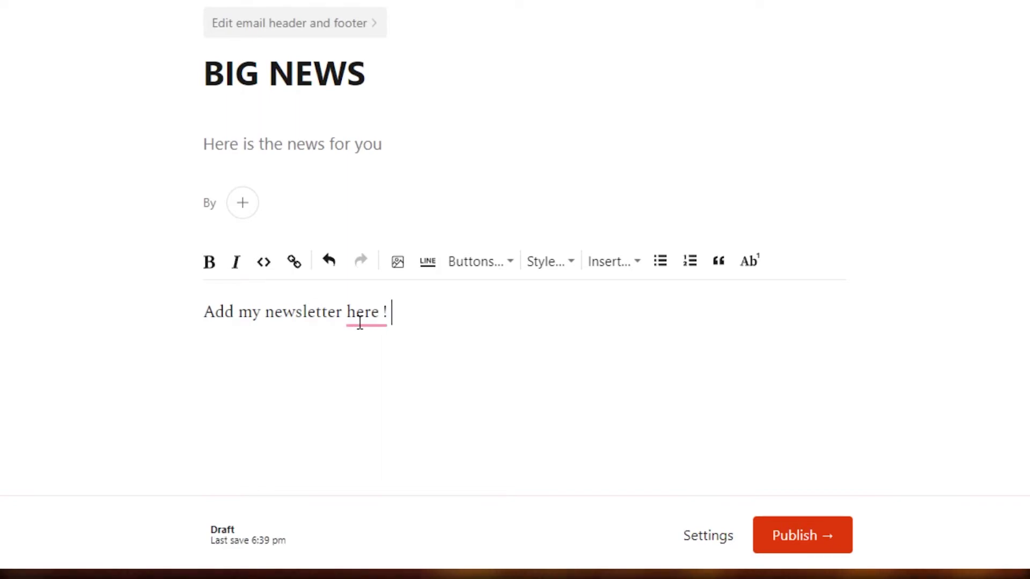
mouse_move(372, 312)
click(392, 363)
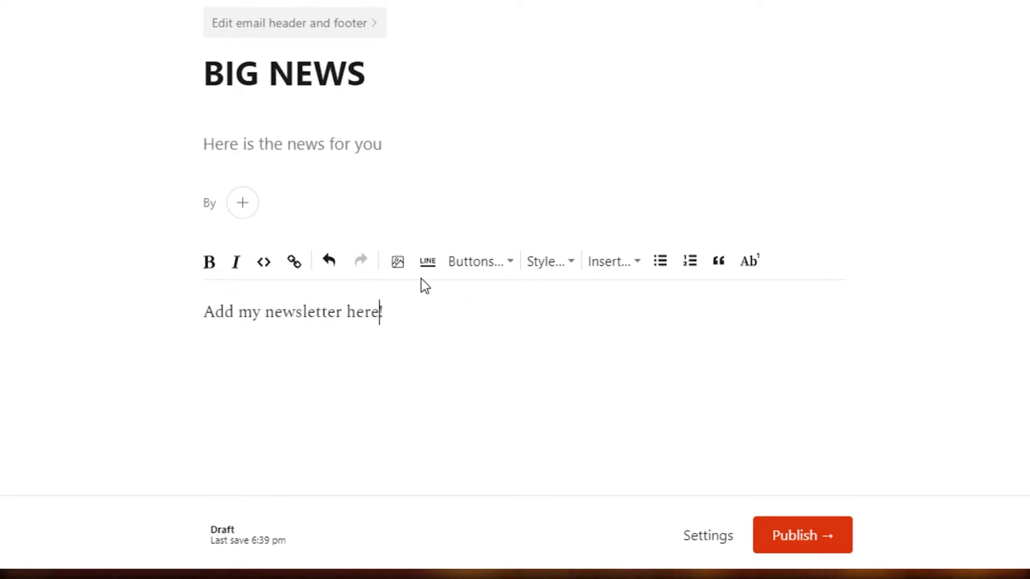
Insert a "Subscribe now" button under the body text and delete the exclamation mark split off below it.
click(560, 267)
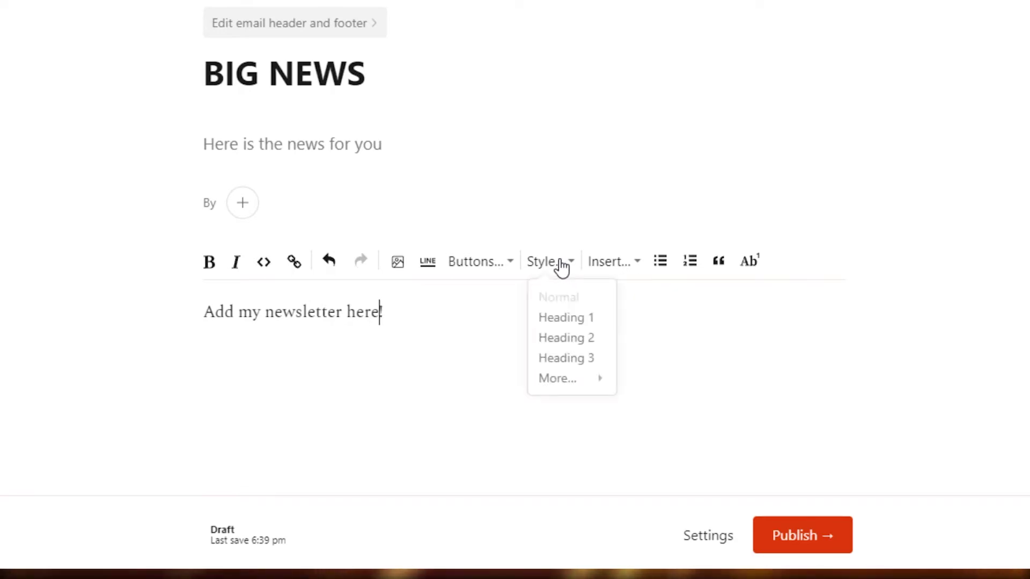
click(489, 266)
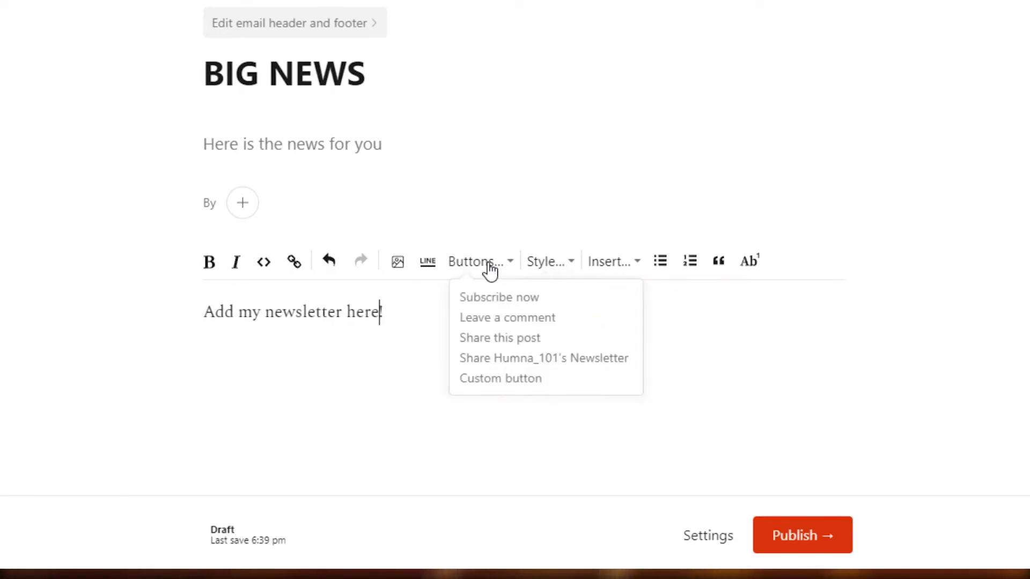
click(489, 297)
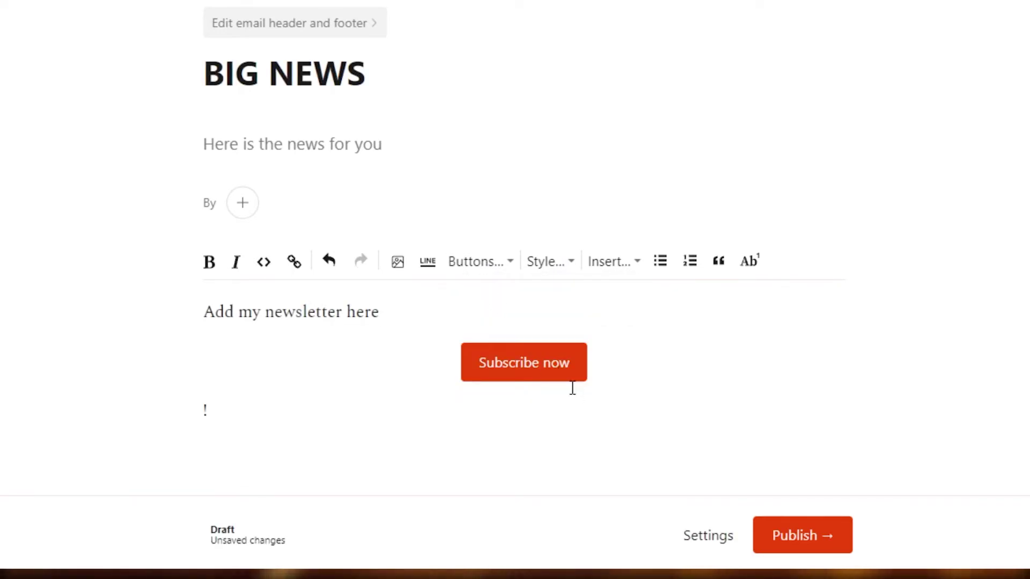
drag(540, 377, 474, 430)
click(223, 352)
key(BackSpace)
key(BackSpace)
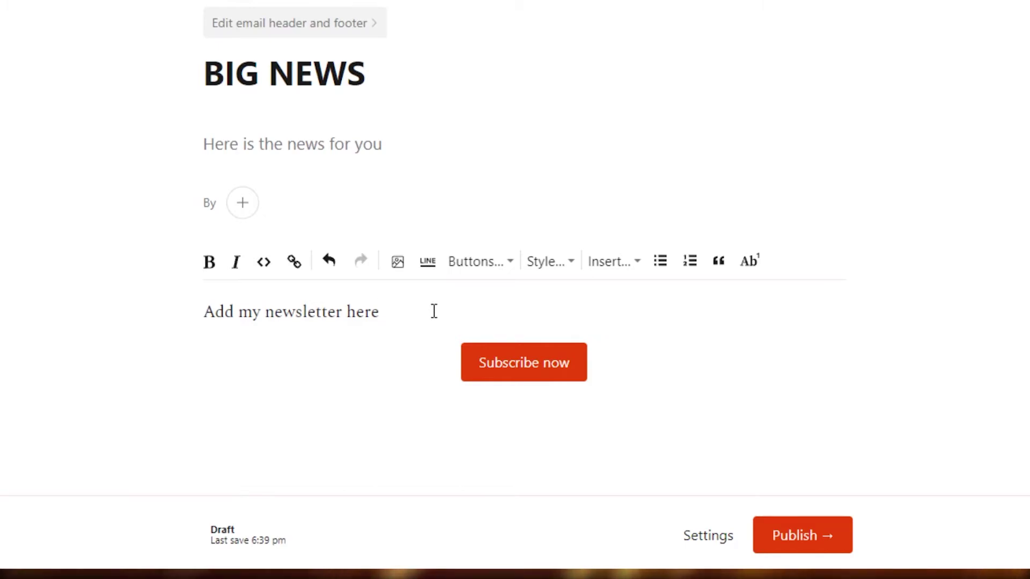
Extend the body line above the subscribe button with "... Some of the test, add here , this is my news letter".
text(...)
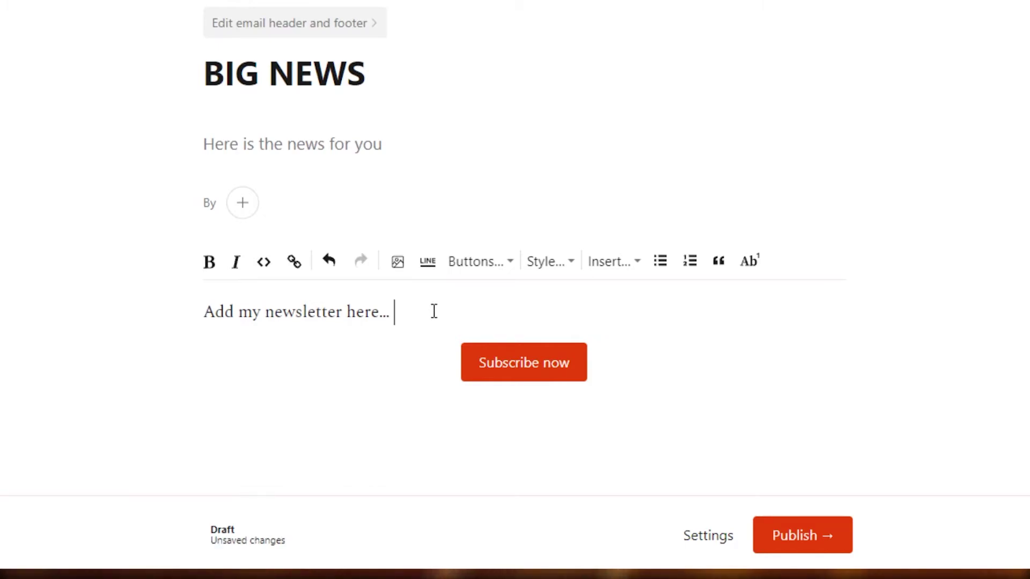
text(Some of the test, add here , this is my news letter)
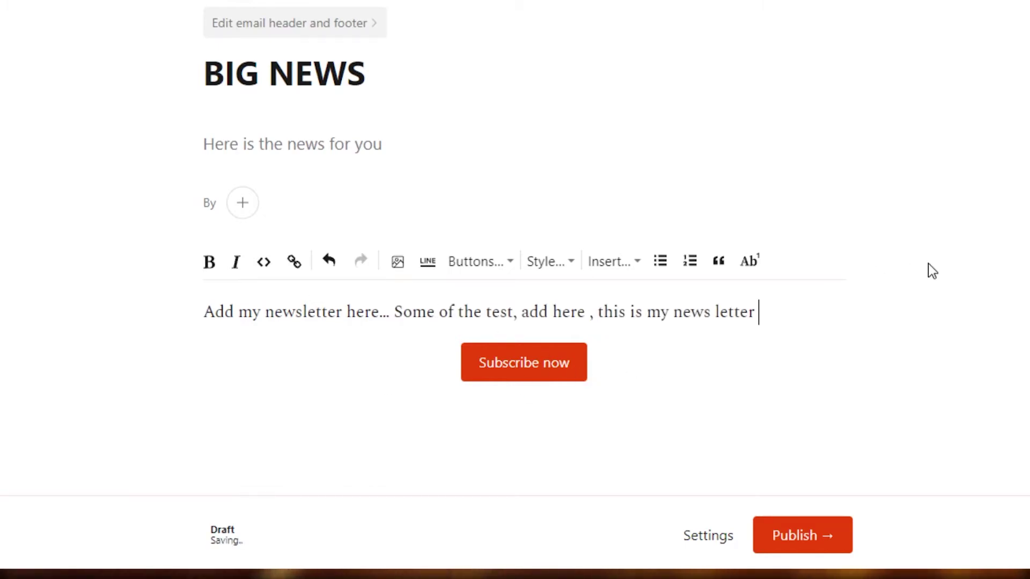
scroll(452, 66, down, 1)
scroll(452, 65, up, 2)
scroll(452, 65, down, 2)
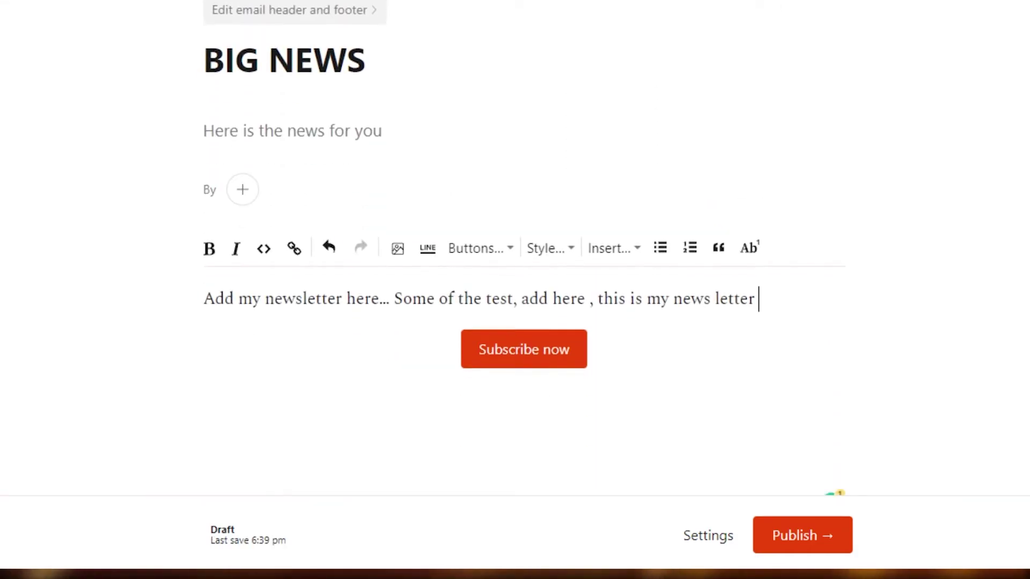
Accept the Grammarly corrections in the body text: "tests", no space before the comma after "here", and "newsletter".
mouse_move(498, 260)
click(503, 312)
mouse_move(572, 263)
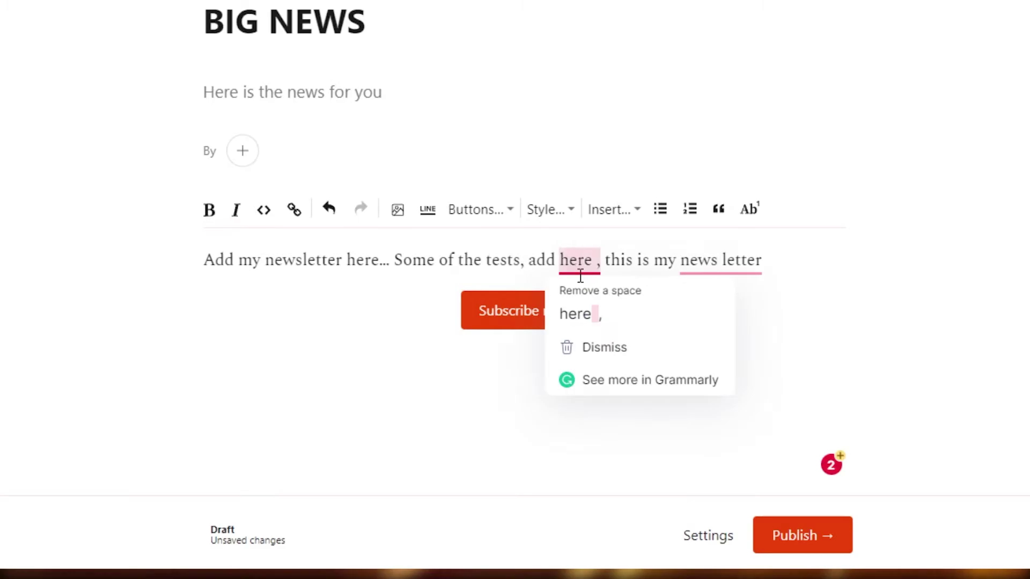
click(599, 325)
mouse_move(735, 260)
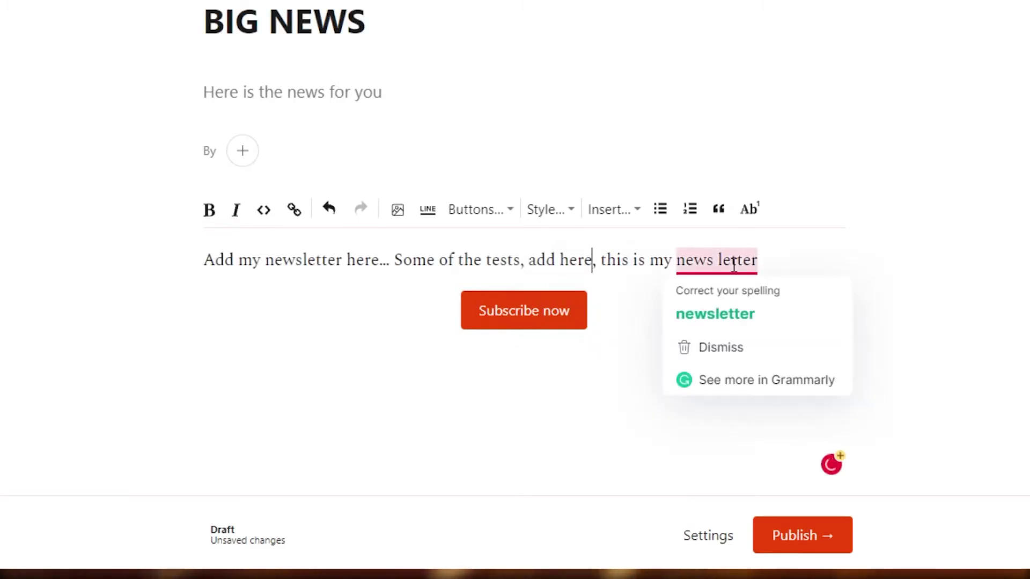
click(732, 305)
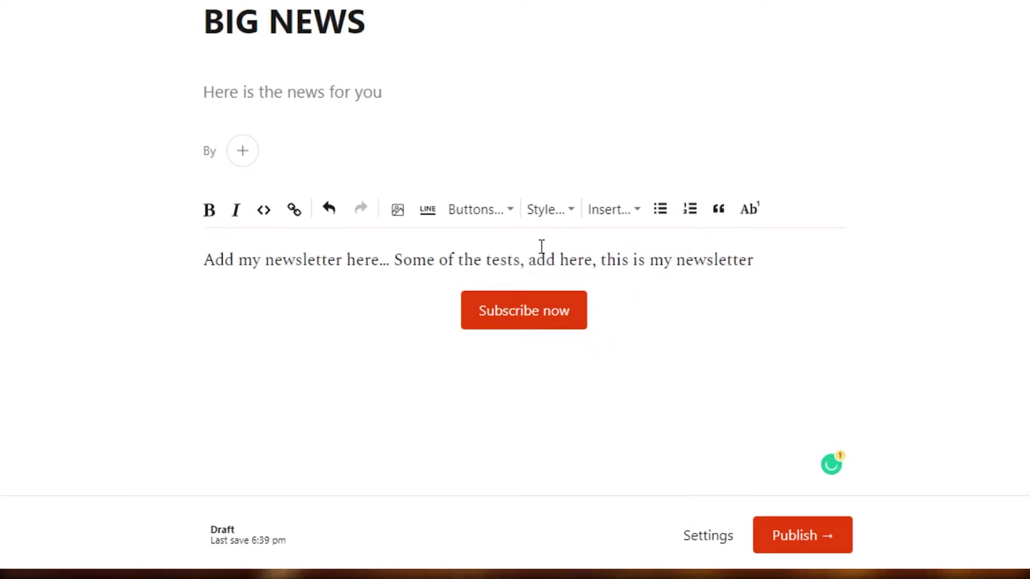
Open the post's publishing options and choose the suggested laptop photo as the social preview image.
scroll(515, 290, down, 1)
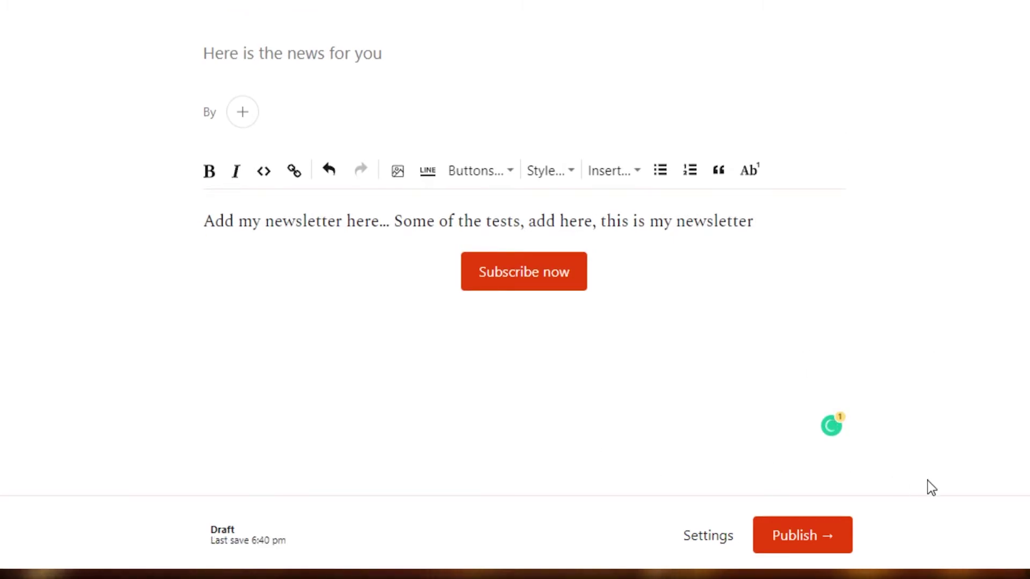
click(801, 541)
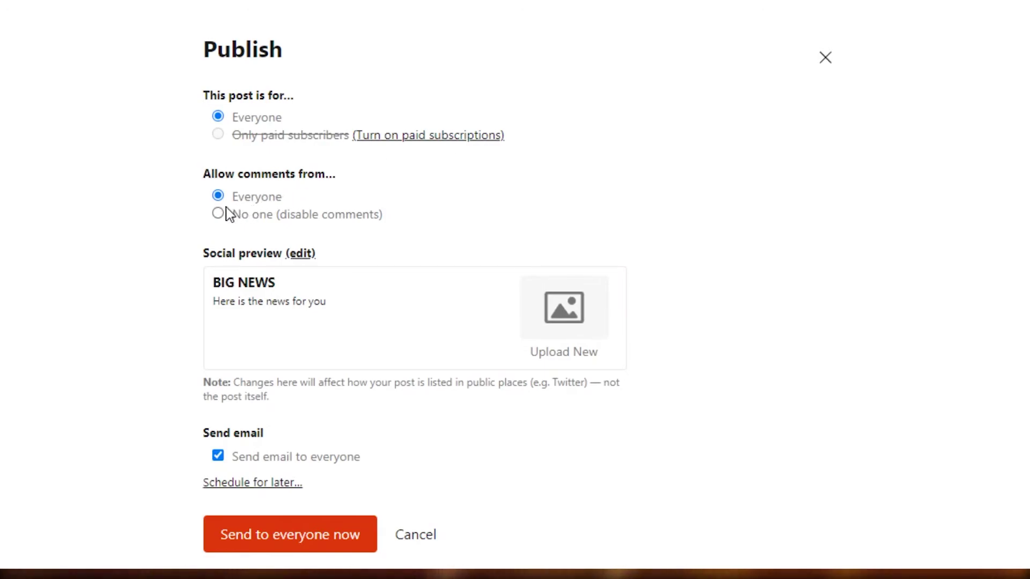
scroll(996, 355, down, 1)
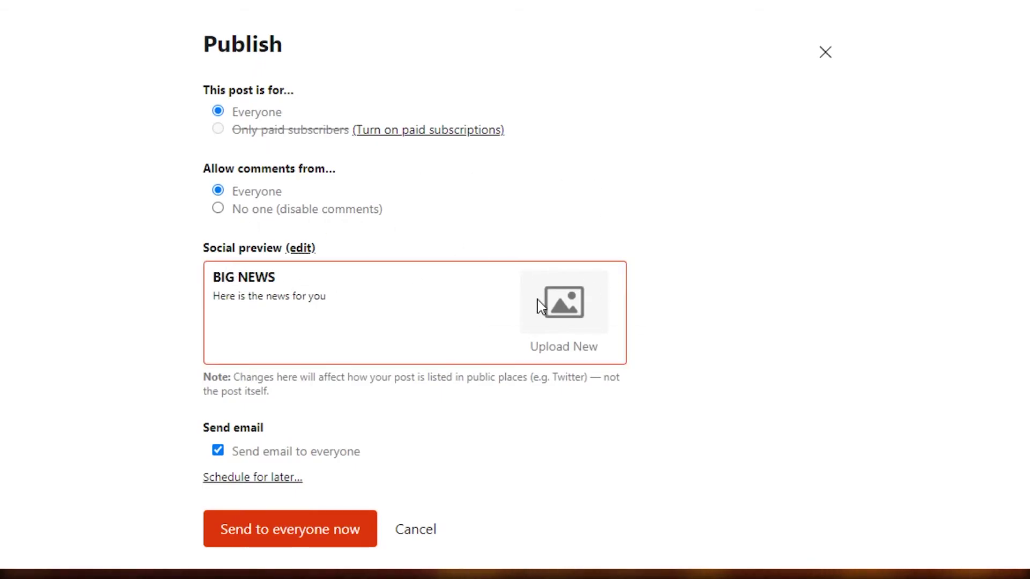
mouse_move(568, 302)
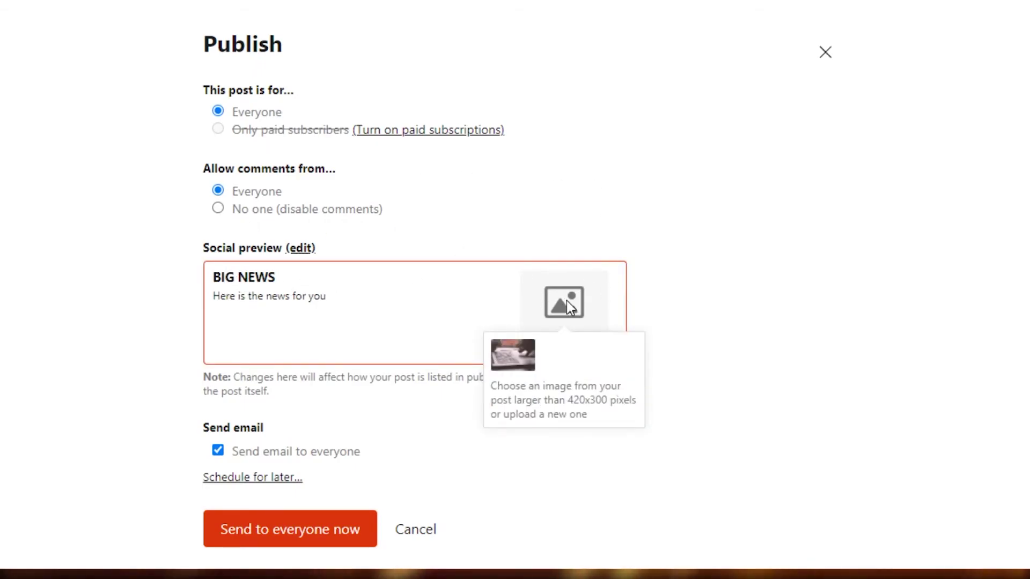
click(511, 362)
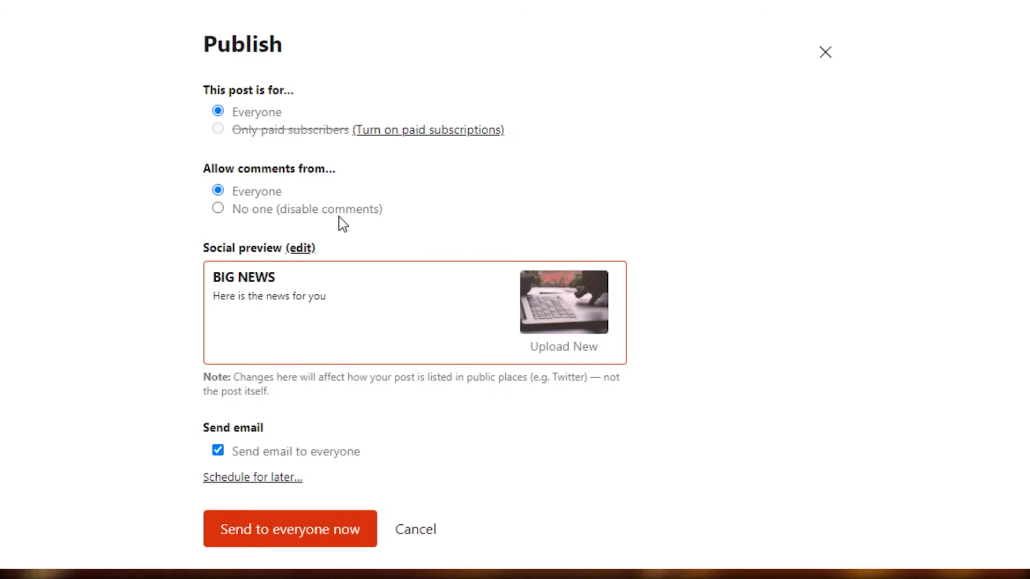
Turn off sending the email to everyone and publish the post on the website now.
click(219, 450)
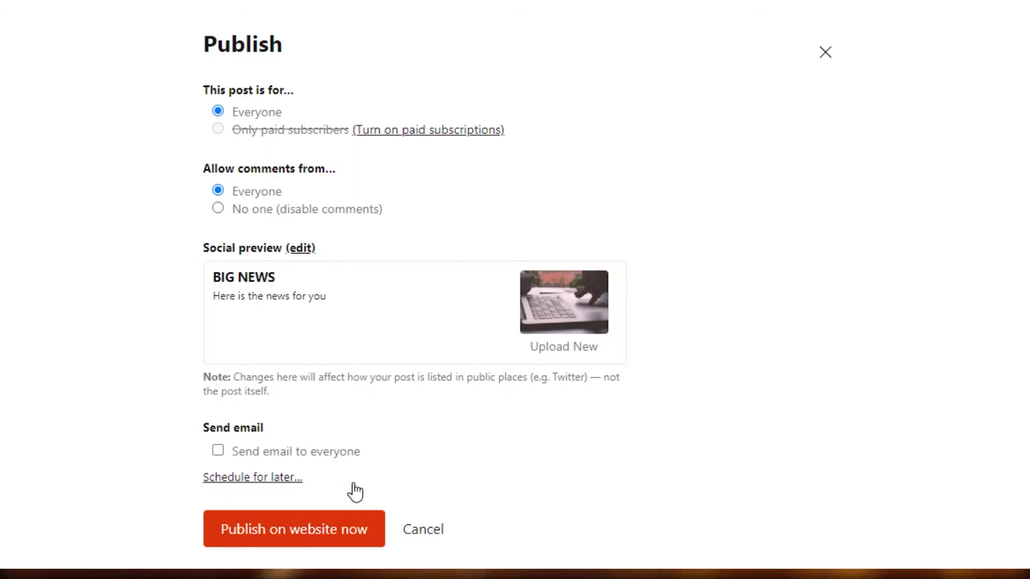
click(310, 531)
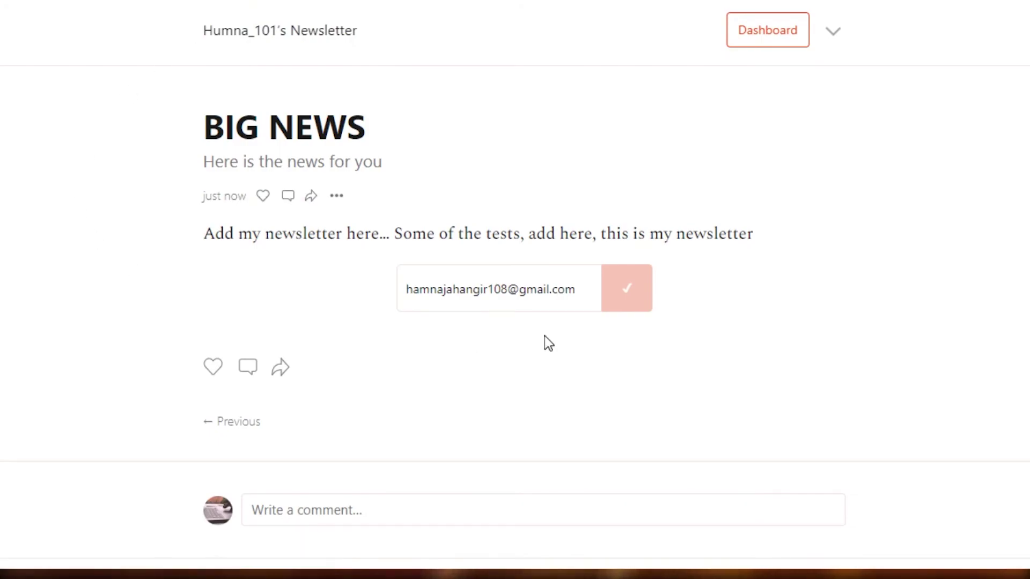
Look over the published post, return to the dashboard, and view the newsletter's public homepage.
scroll(978, 262, down, 10)
scroll(978, 262, up, 10)
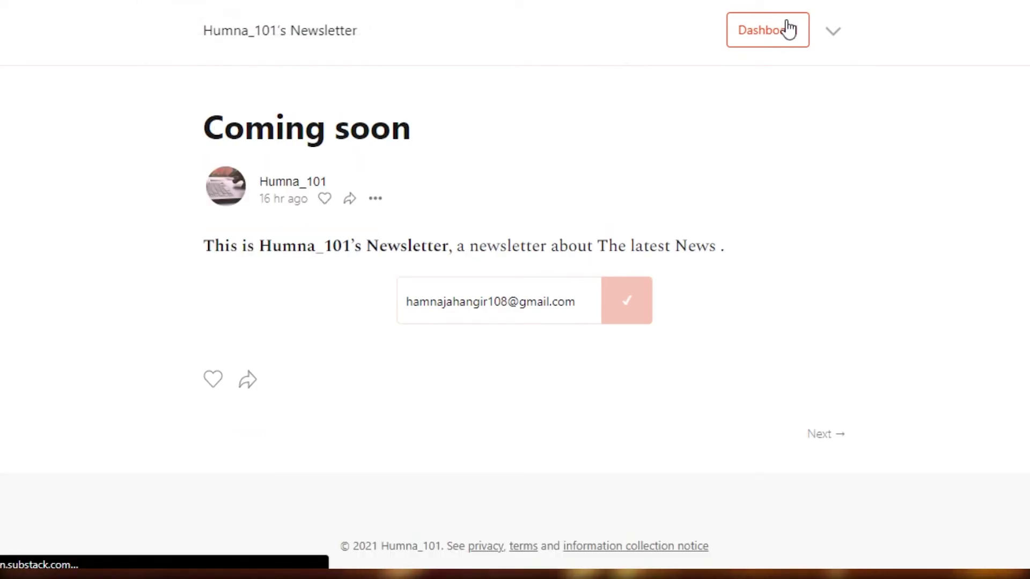
click(784, 30)
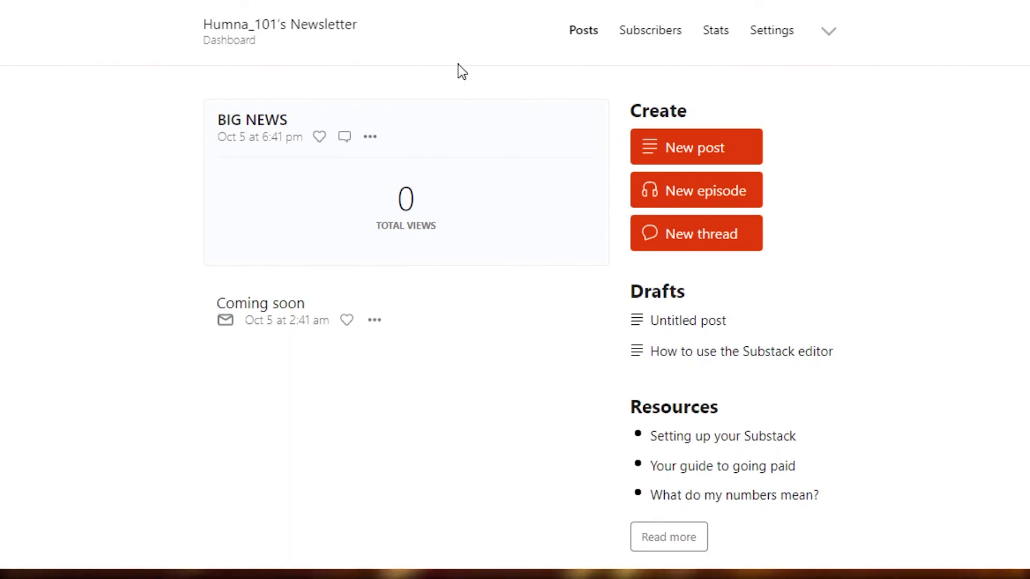
click(830, 39)
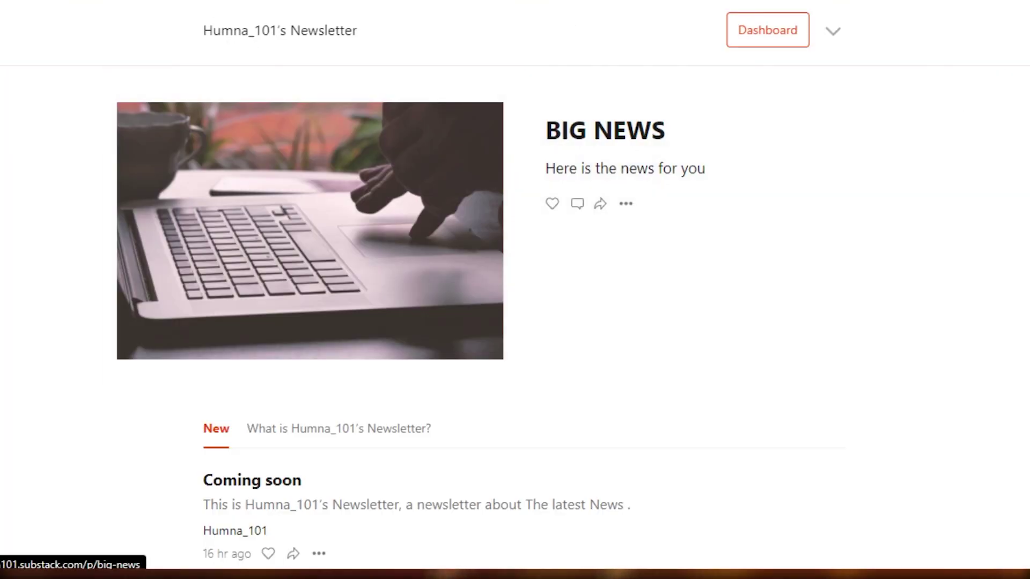
scroll(514, 322, down, 6)
scroll(515, 322, up, 6)
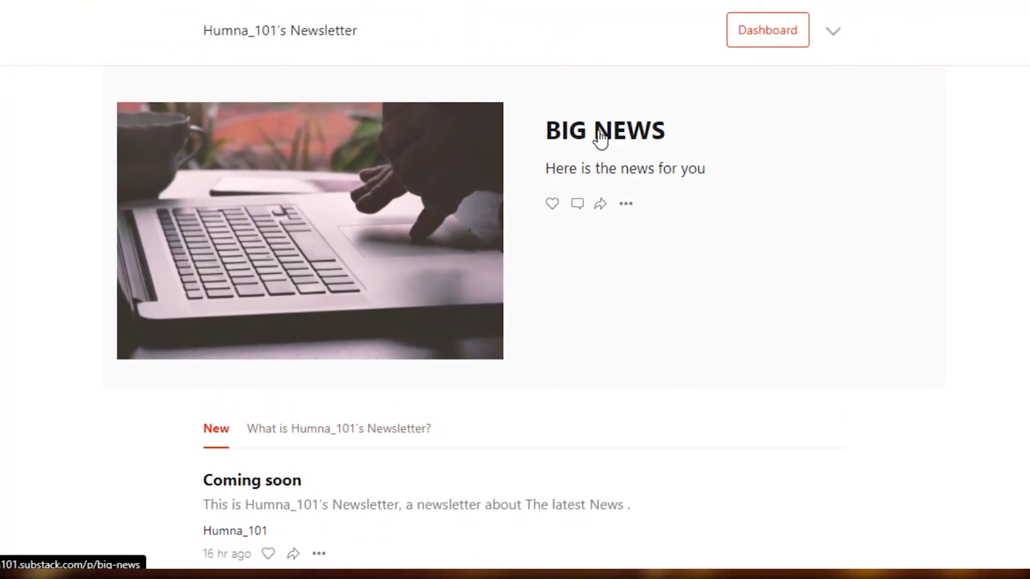
Like the BIG NEWS post on the newsletter homepage and look through the rest of the page.
click(552, 204)
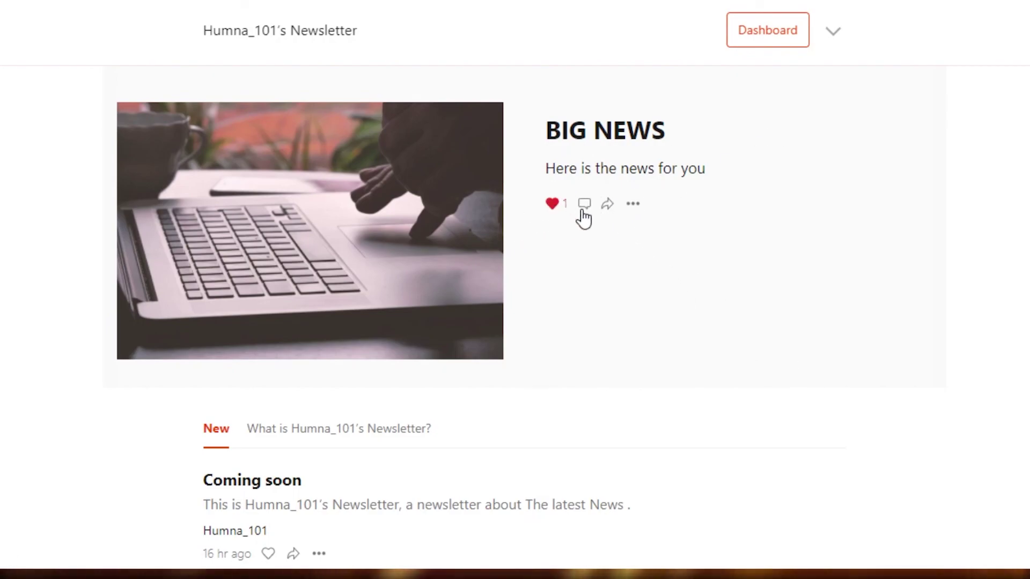
scroll(696, 238, down, 10)
scroll(695, 238, up, 10)
scroll(696, 239, down, 2)
scroll(695, 238, up, 2)
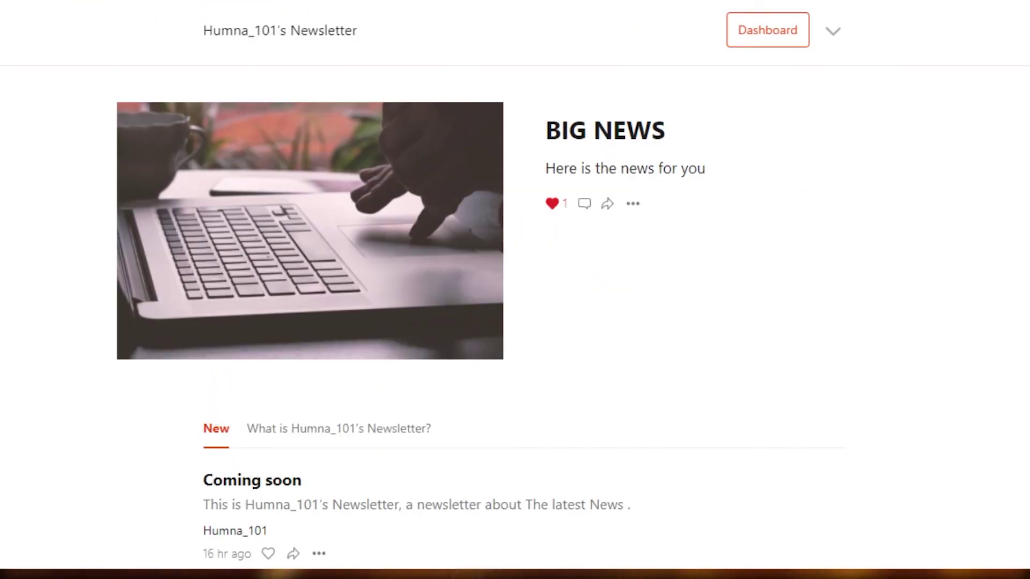